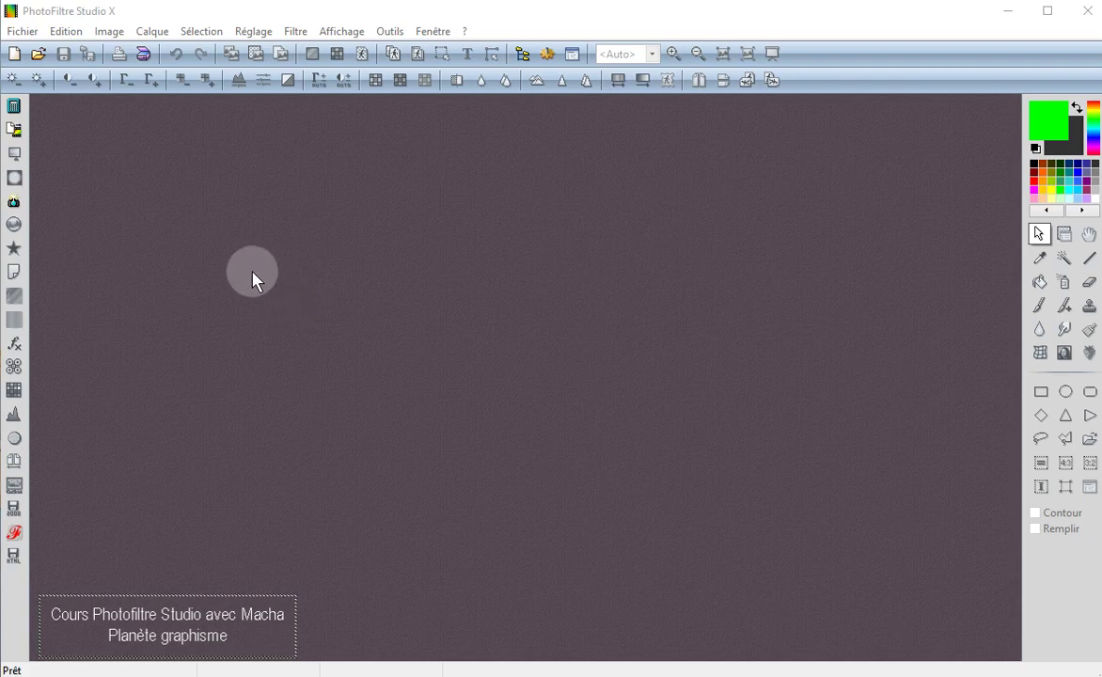
# Open the image Clipart Lady Gaga.png from the desktop.
pyautogui.click(23, 31)
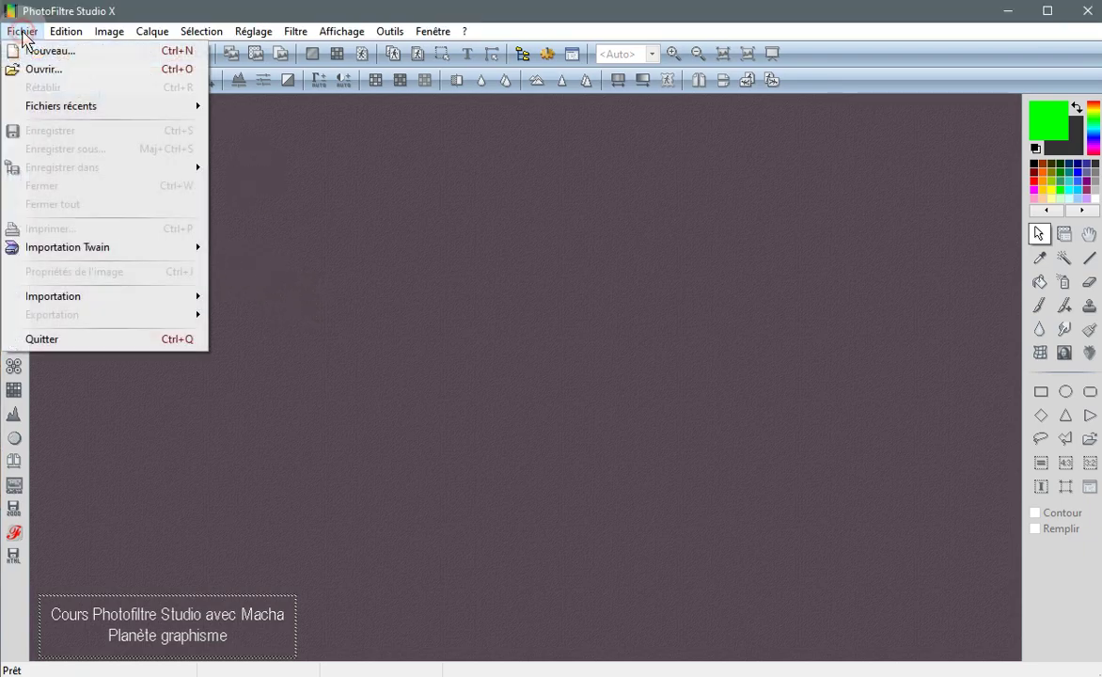
pyautogui.click(47, 69)
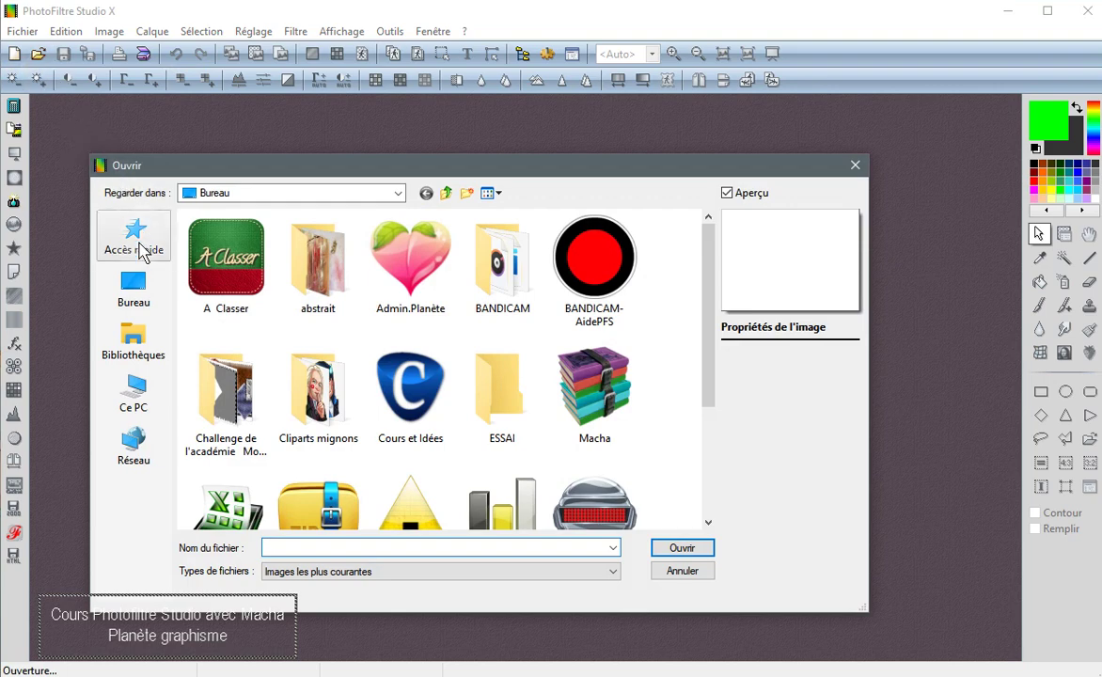
pyautogui.click(134, 282)
pyautogui.scroll(-3, 372, 292)
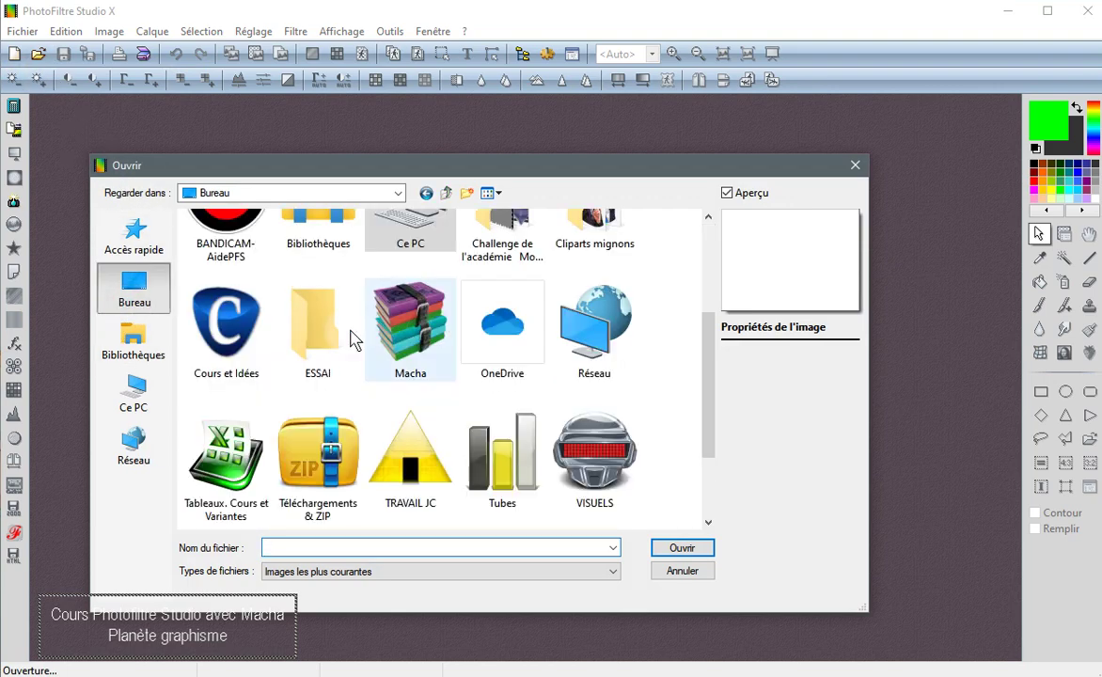
pyautogui.scroll(-1, 352, 337)
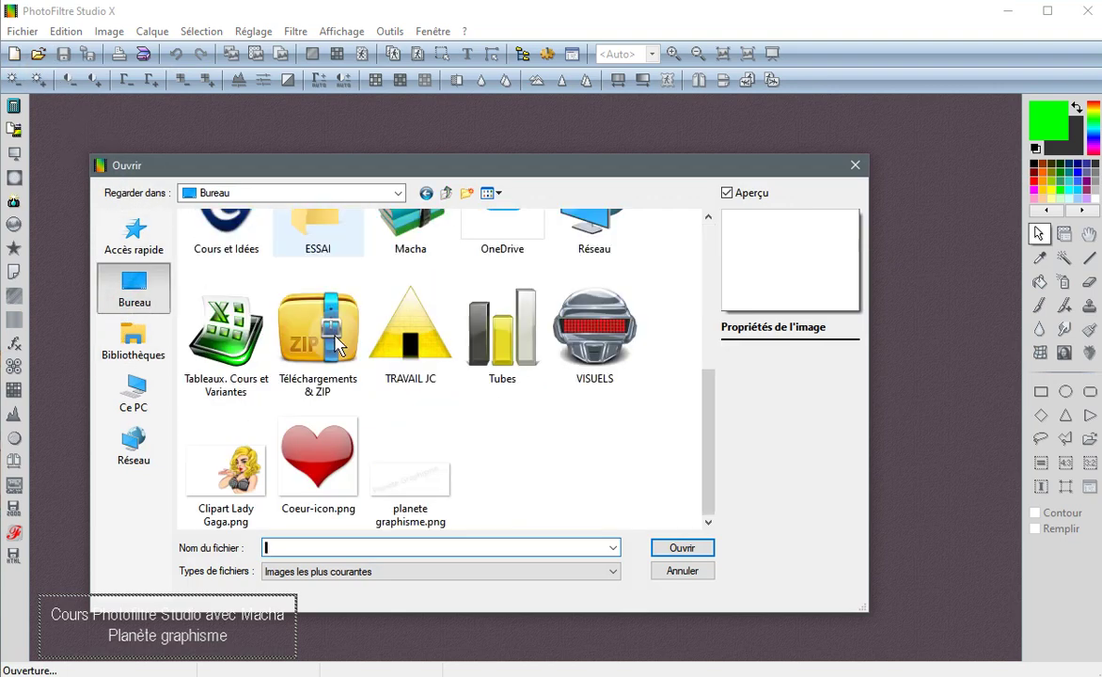
pyautogui.click(212, 489)
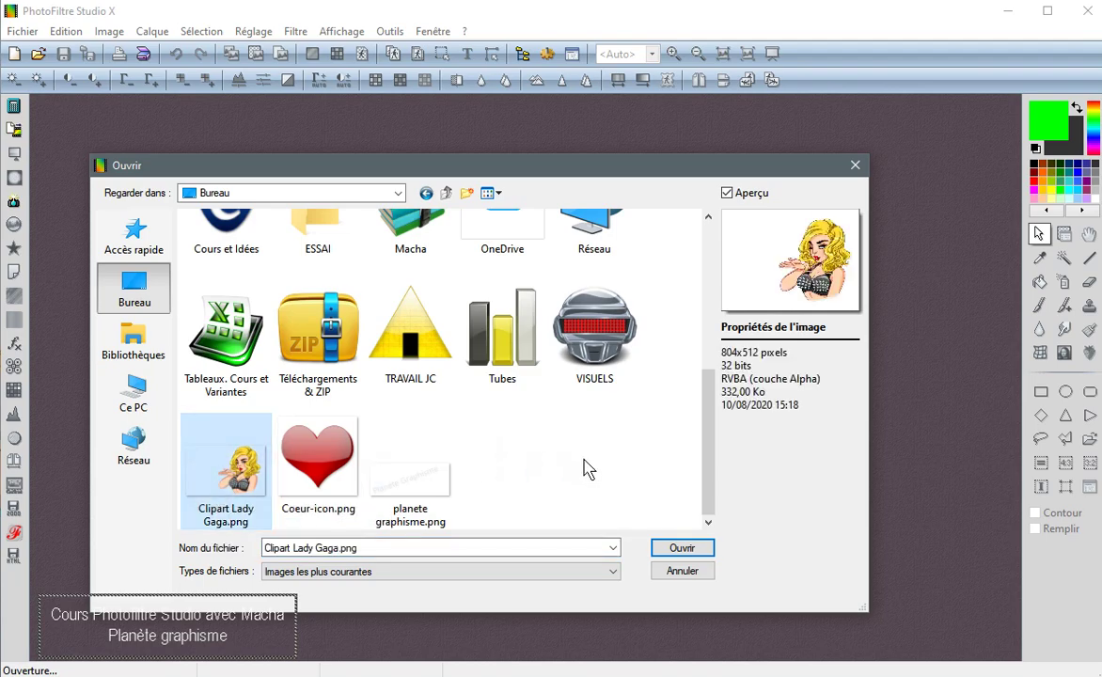
pyautogui.click(682, 550)
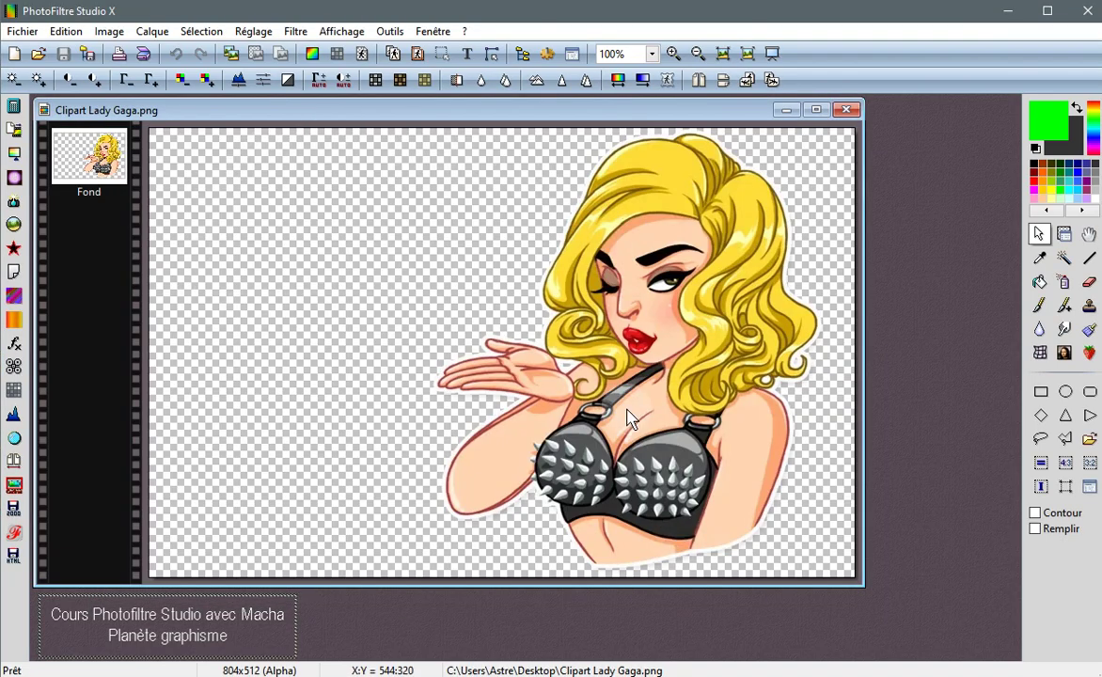
# Add the author's signature as a centred black text layer in Arial, size 18.
pyautogui.click(468, 57)
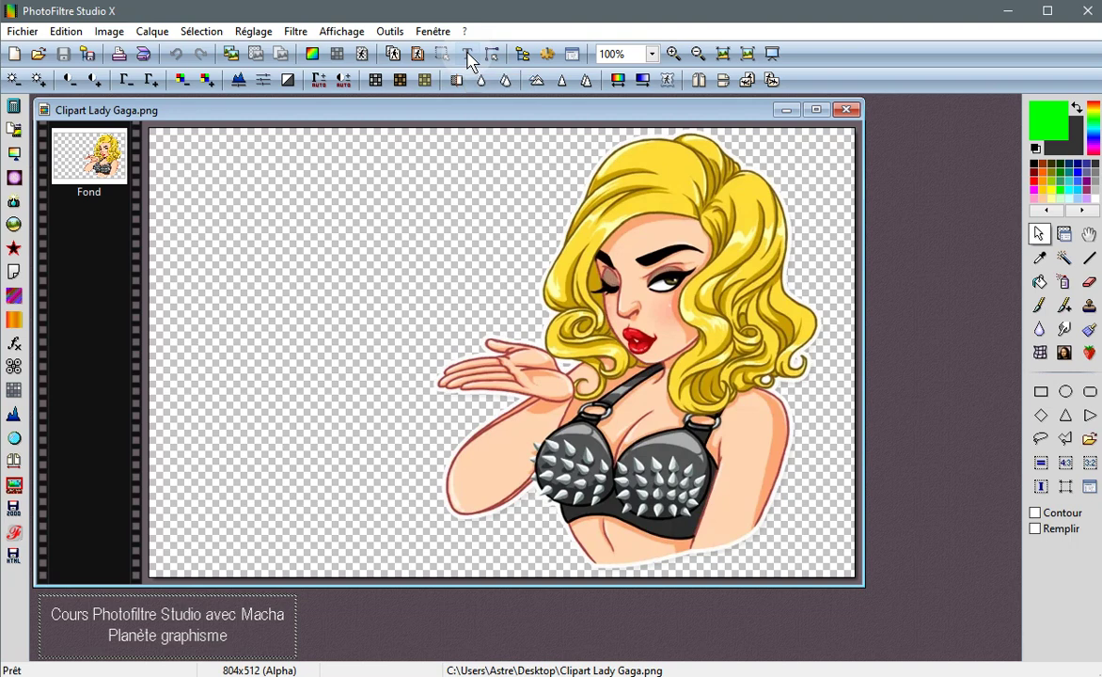
pyautogui.click(533, 458)
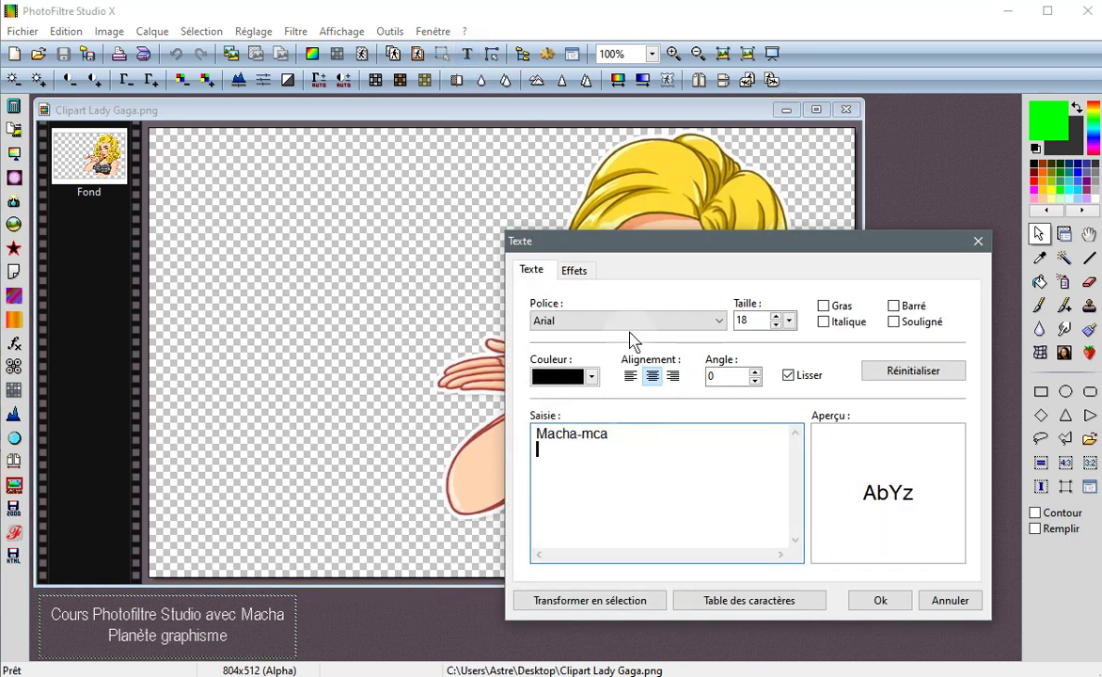
pyautogui.click(719, 320)
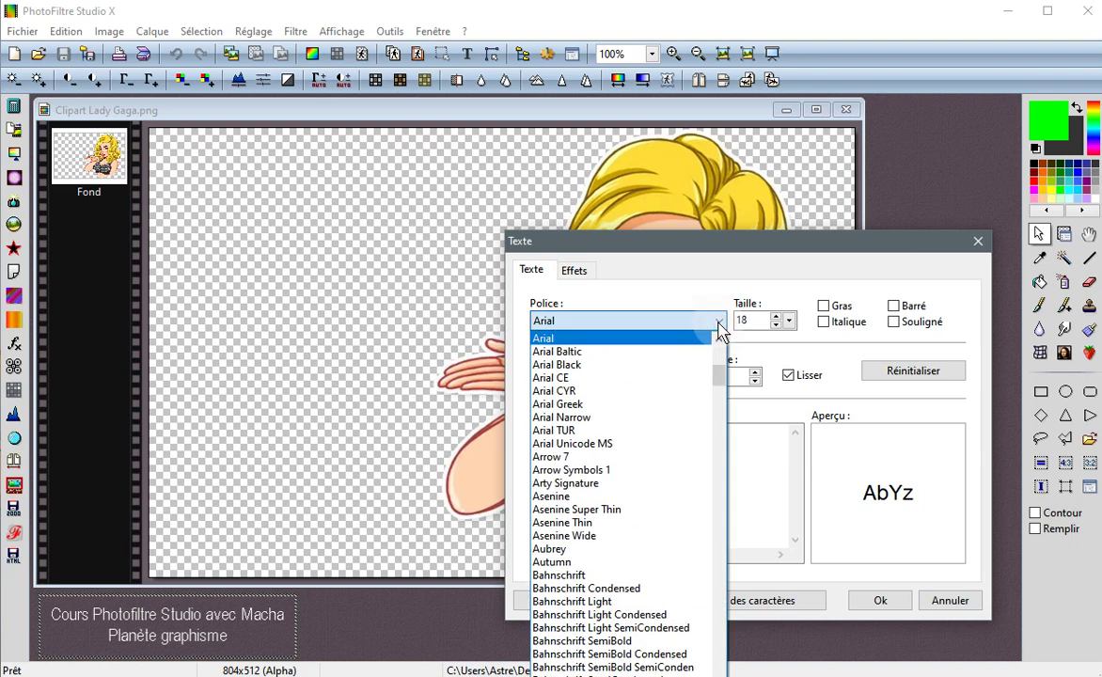
pyautogui.click(717, 325)
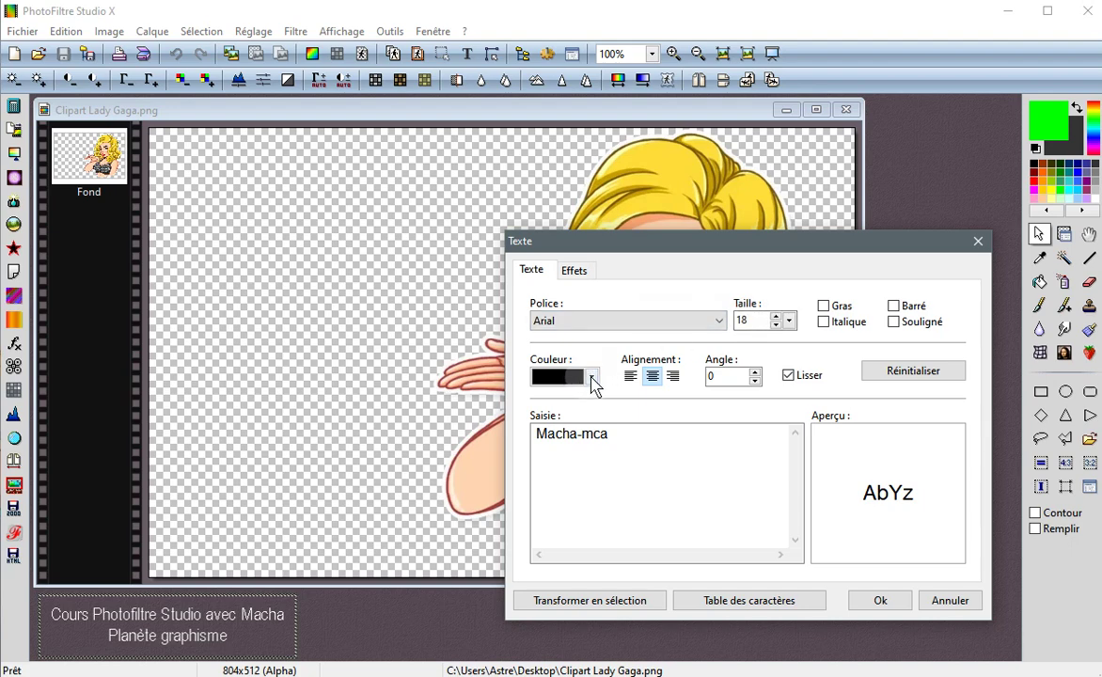
pyautogui.click(572, 272)
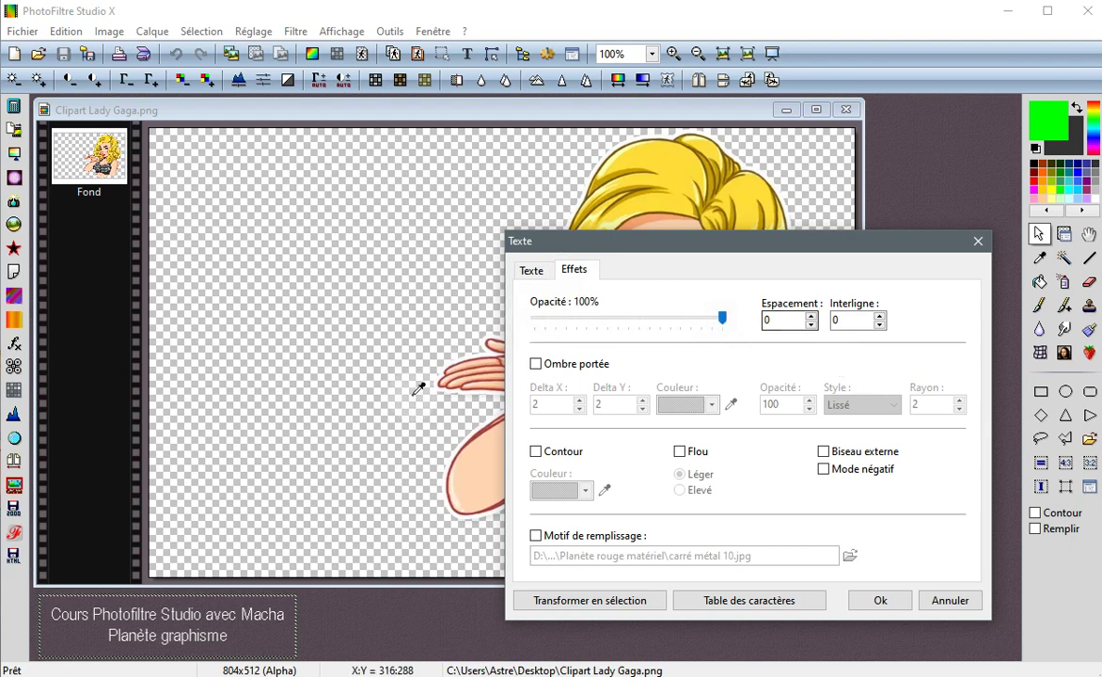
pyautogui.click(532, 272)
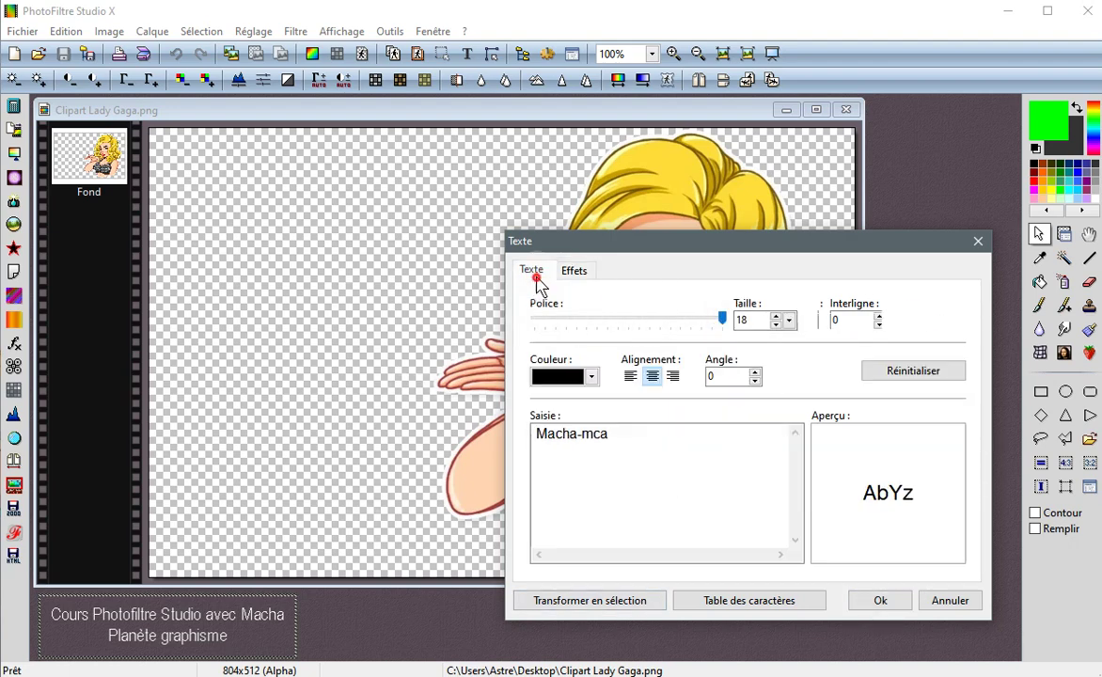
pyautogui.click(890, 602)
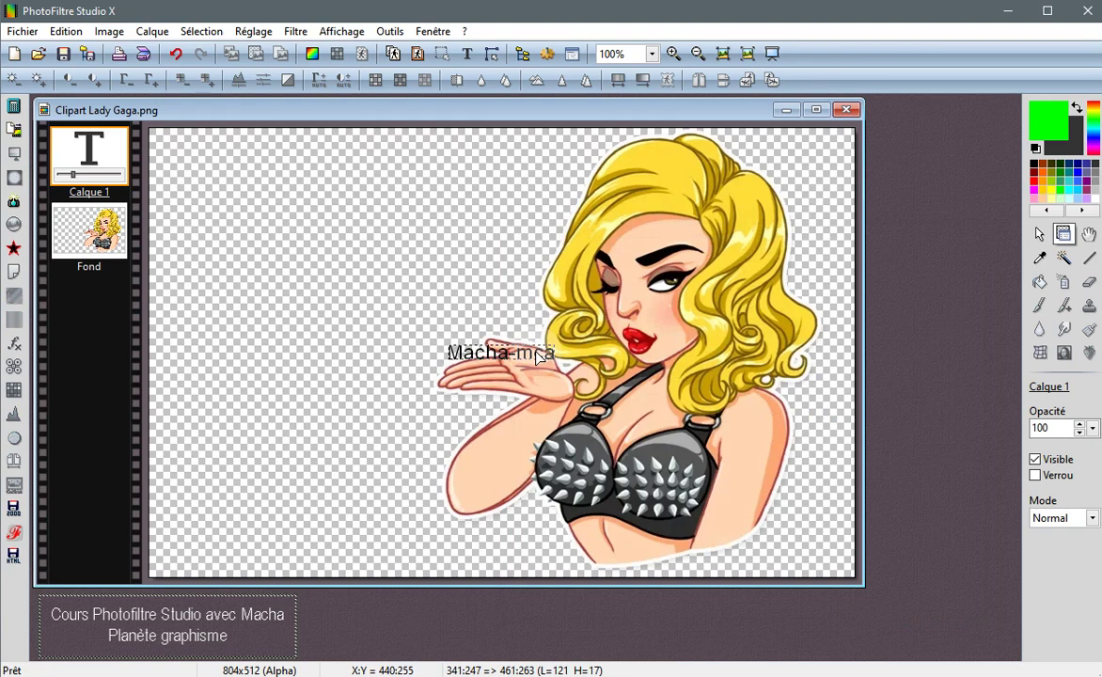
# Move the signature text to about X 630, Y 468 below the figure's arm and merge it with the layer beneath.
pyautogui.moveTo(536, 355); pyautogui.dragTo(790, 546)
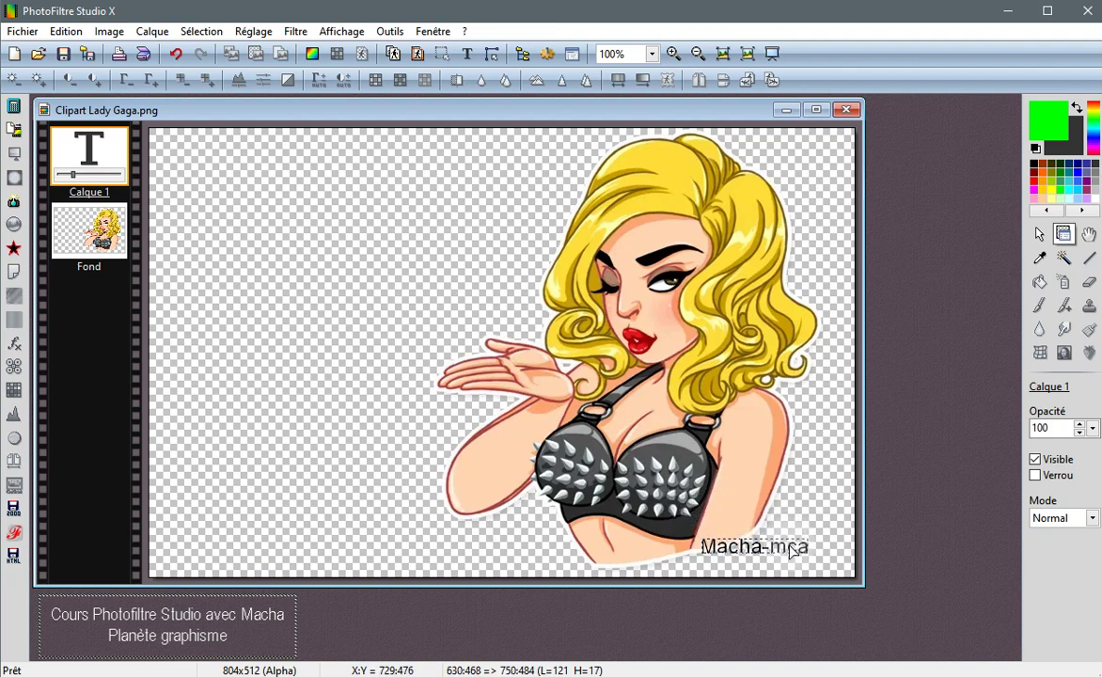
pyautogui.rightClick(105, 162)
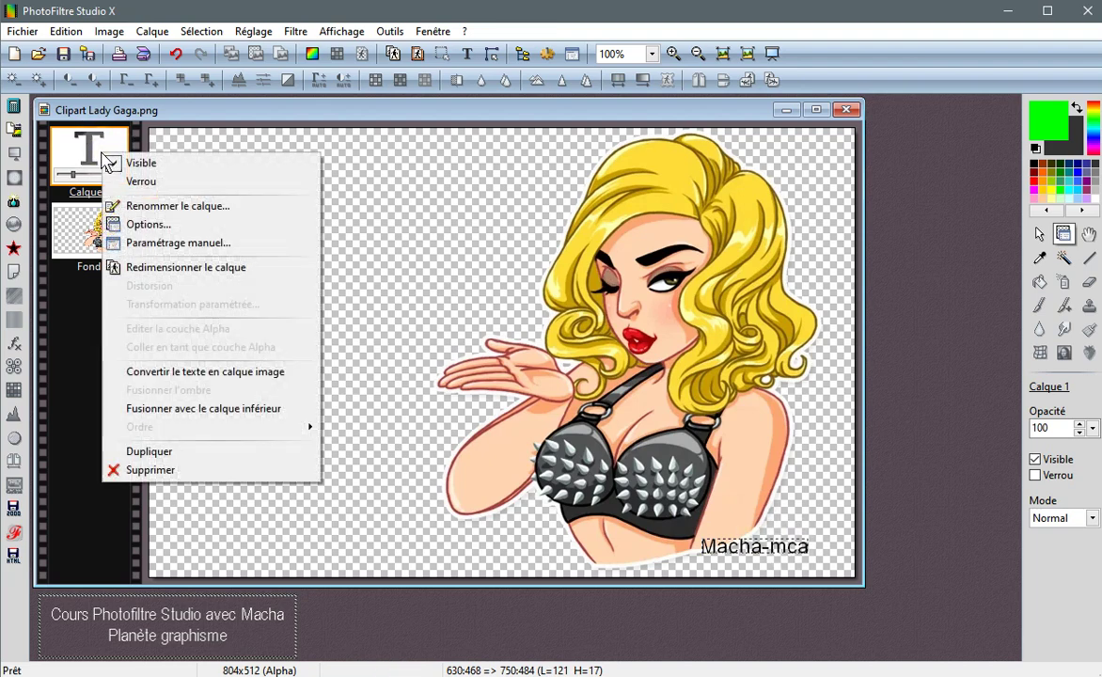
pyautogui.click(201, 410)
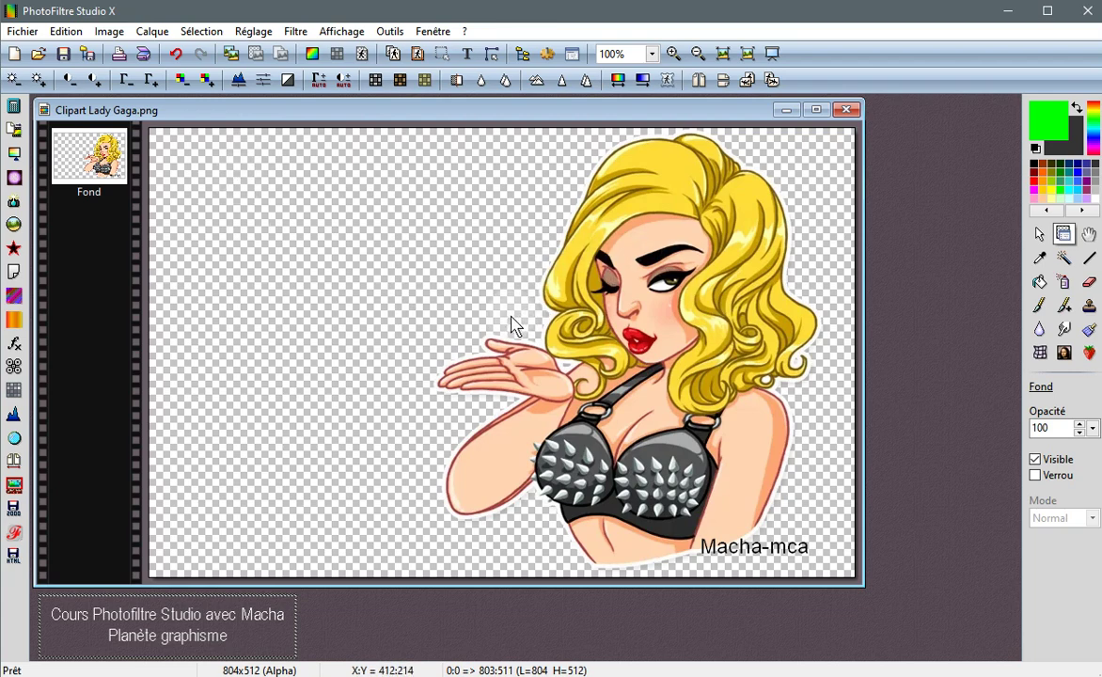
# Import Coeur-icon.png from the desktop as a new layer.
pyautogui.click(164, 36)
pyautogui.moveTo(235, 51)
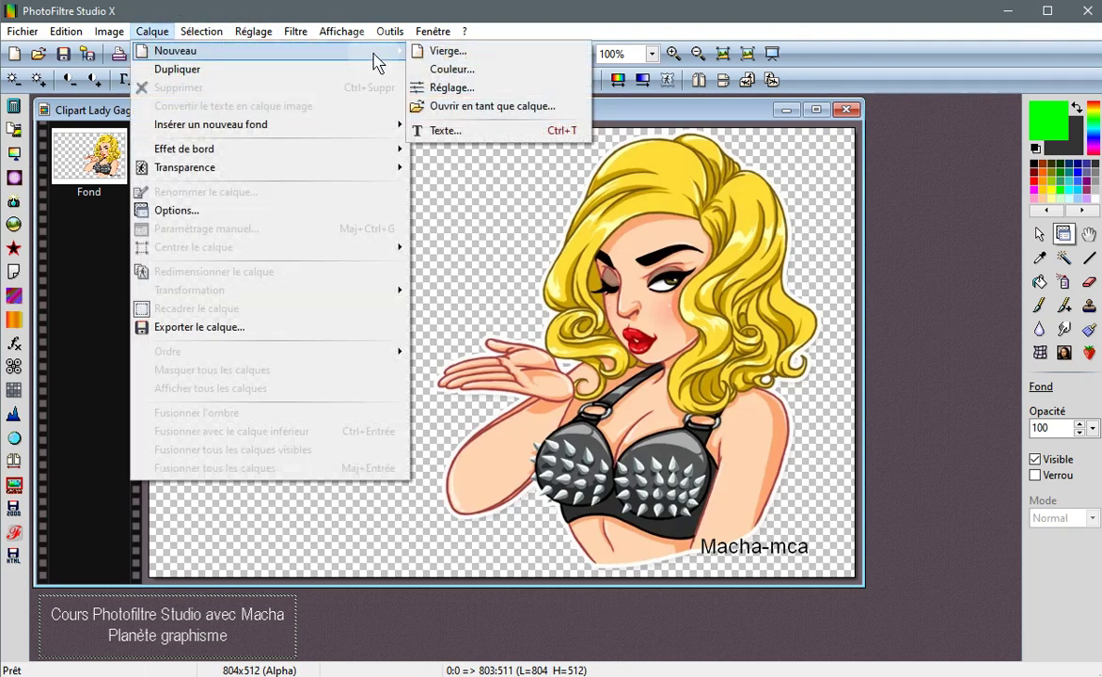
pyautogui.click(492, 107)
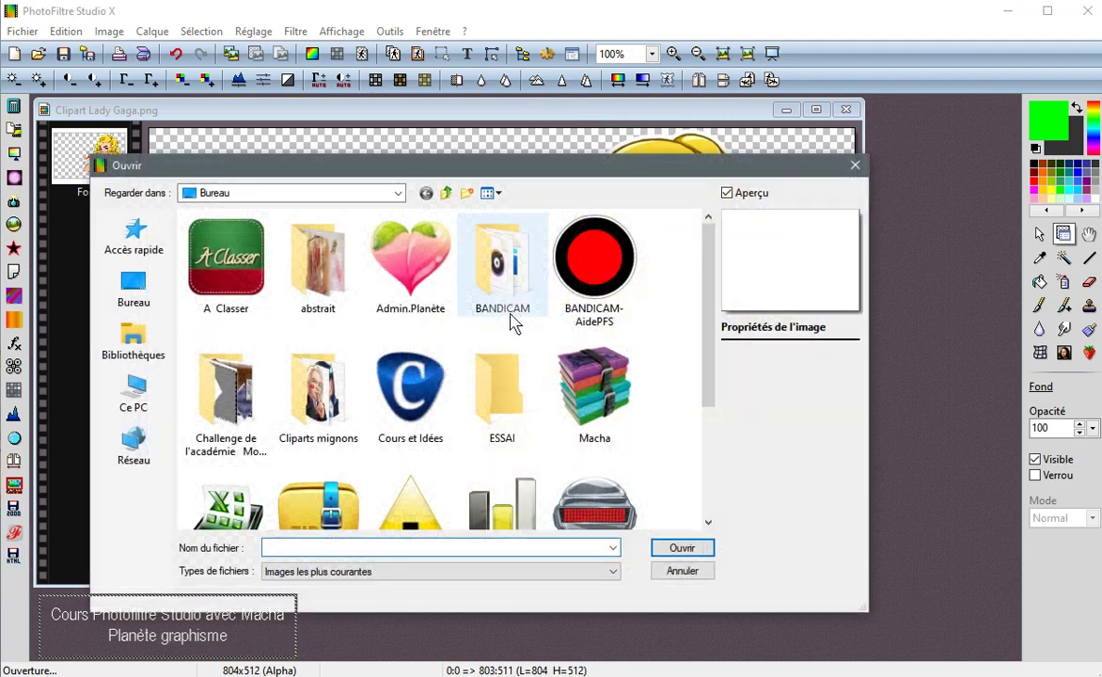
pyautogui.scroll(-2, 367, 456)
pyautogui.click(324, 456)
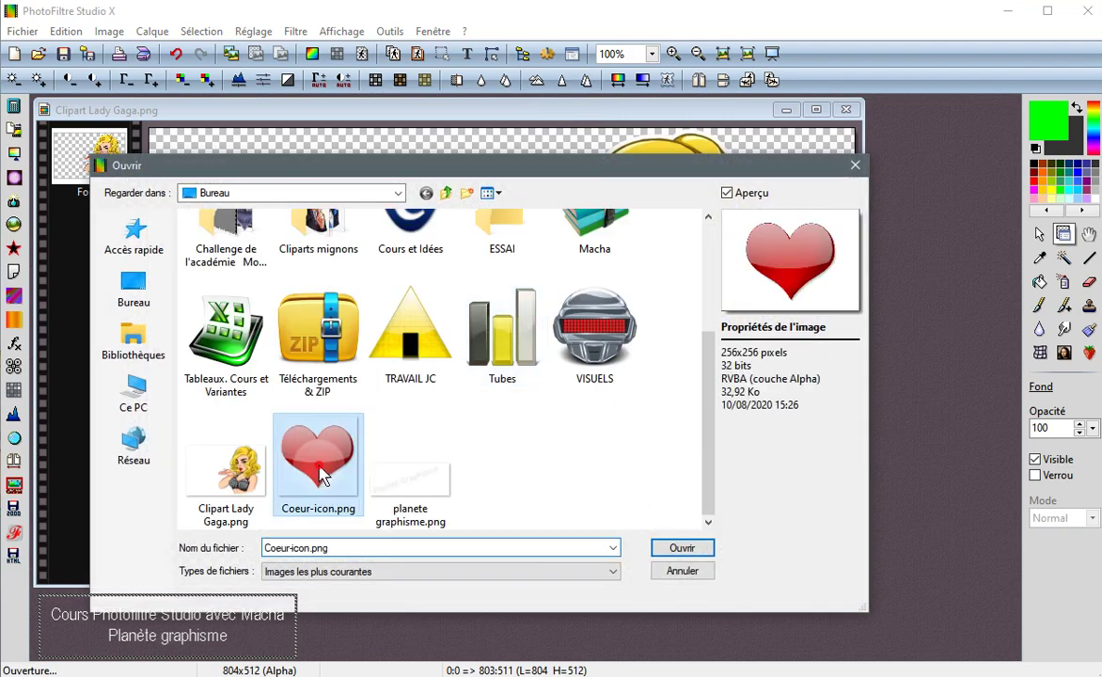
pyautogui.click(683, 549)
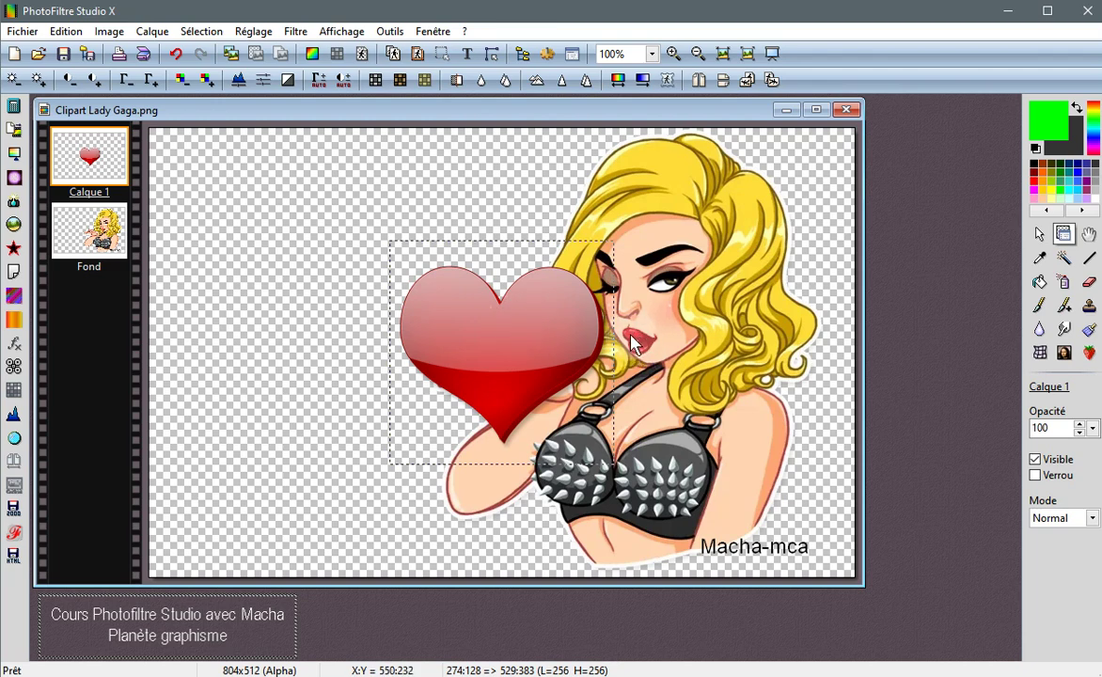
# Set the heart layer's manual position to X 505, Y 213 and its size to 60 x 60 pixels, keeping proportions.
pyautogui.rightClick(107, 164)
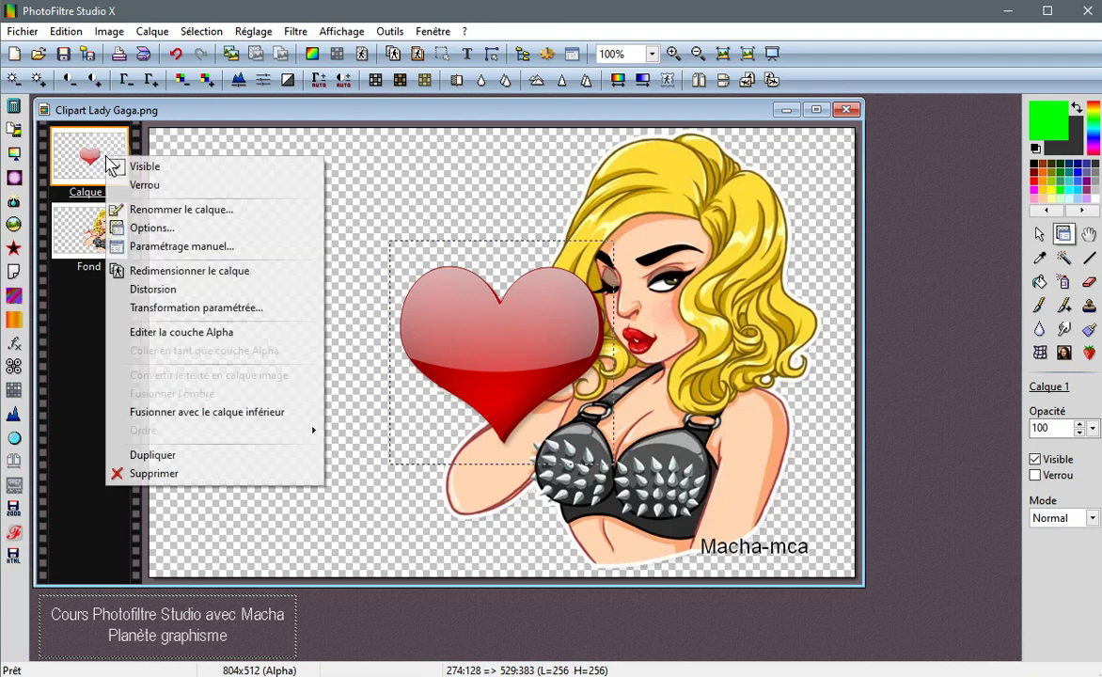
pyautogui.click(160, 249)
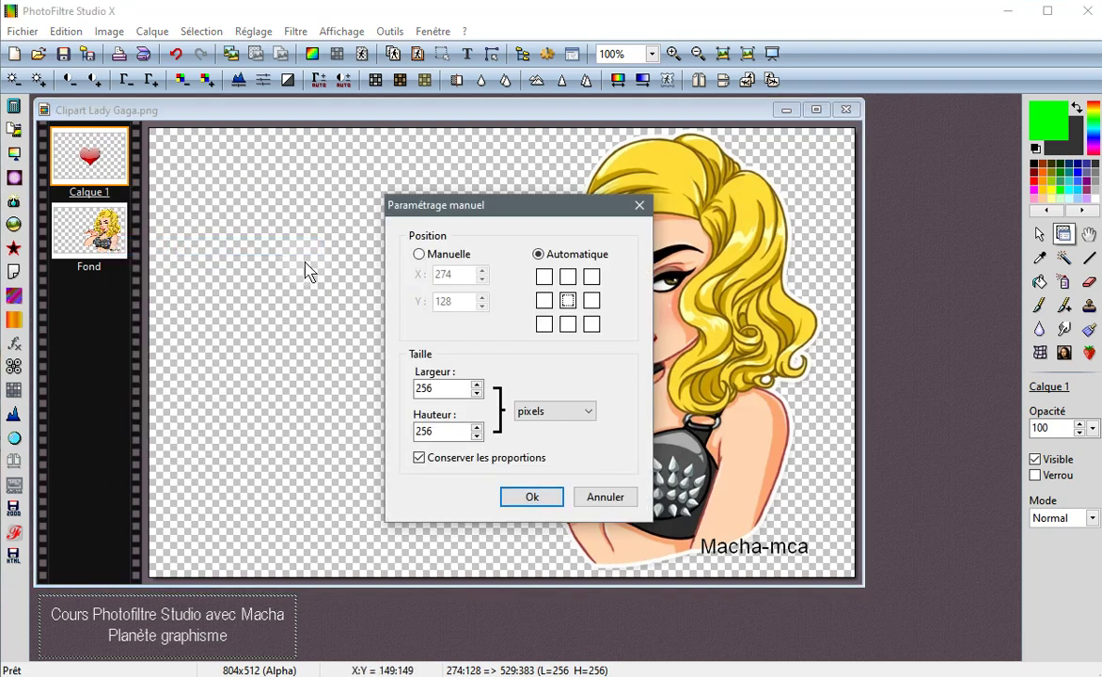
pyautogui.click(419, 255)
pyautogui.moveTo(458, 275); pyautogui.dragTo(421, 273)
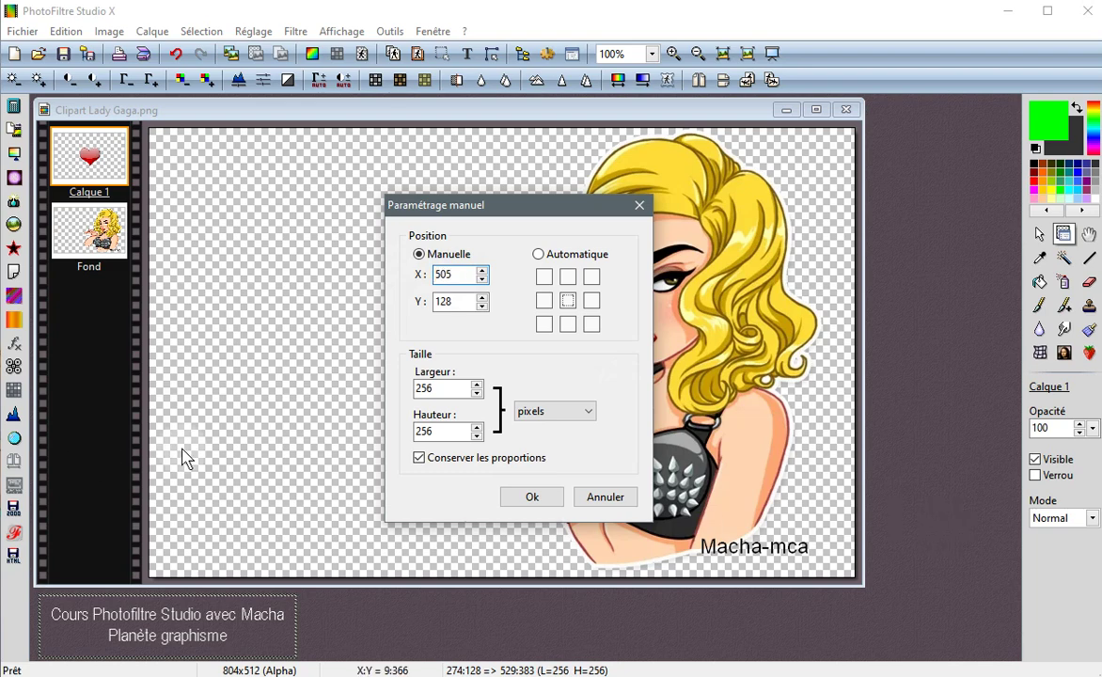
pyautogui.doubleClick(457, 302)
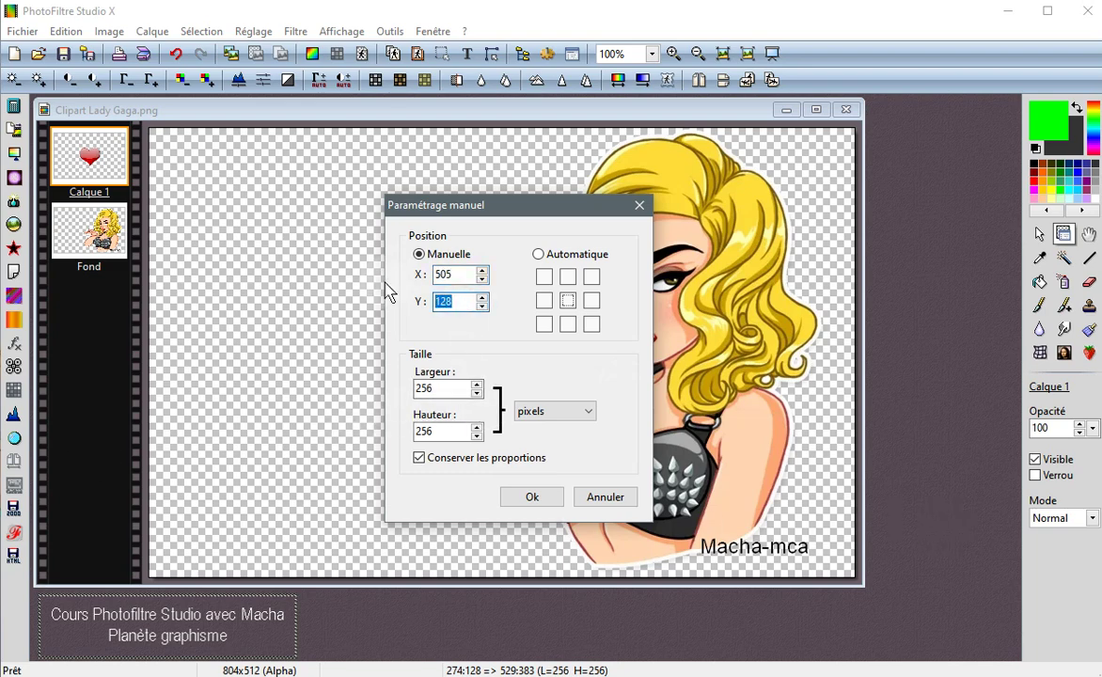
pyautogui.write('213')
pyautogui.doubleClick(428, 389)
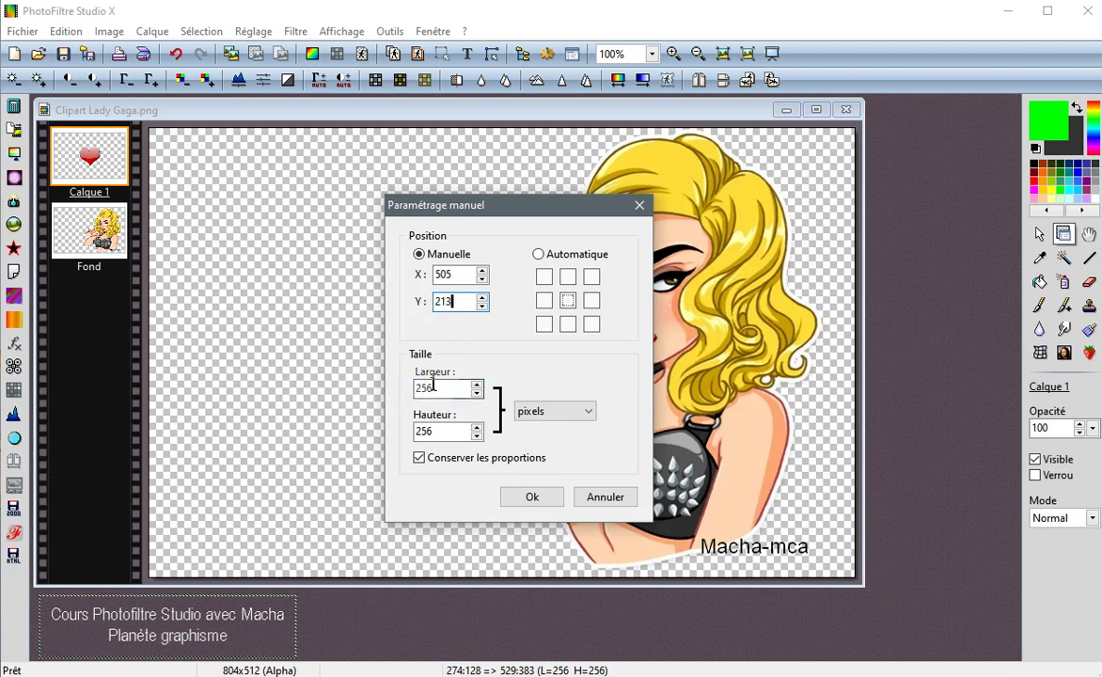
pyautogui.write('60')
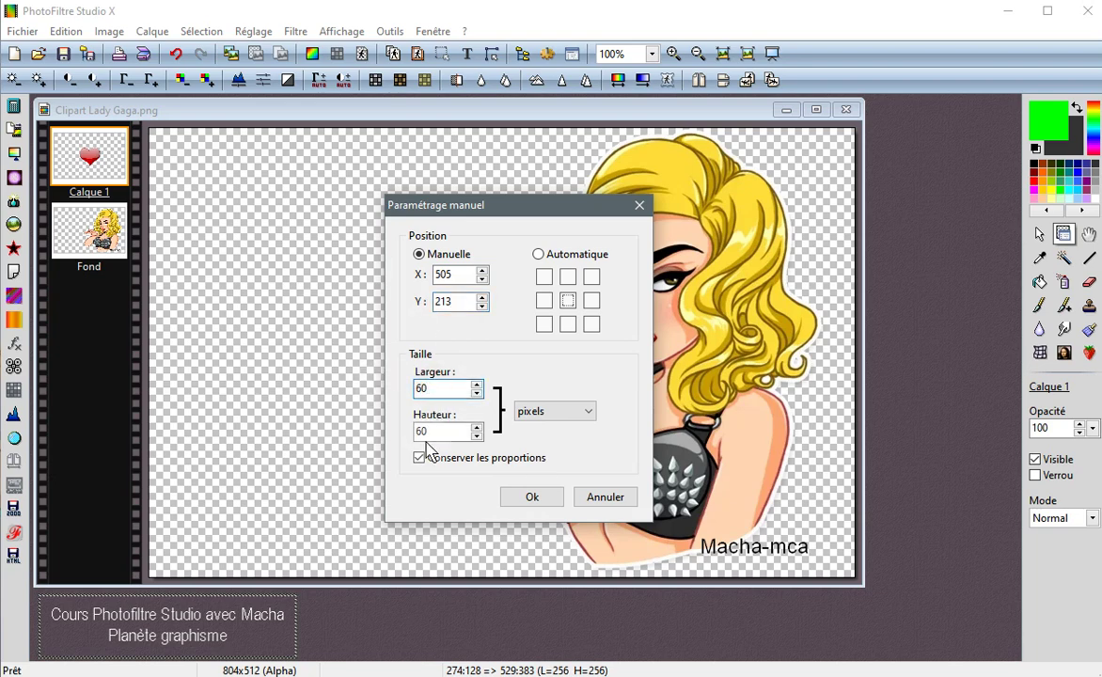
pyautogui.click(546, 500)
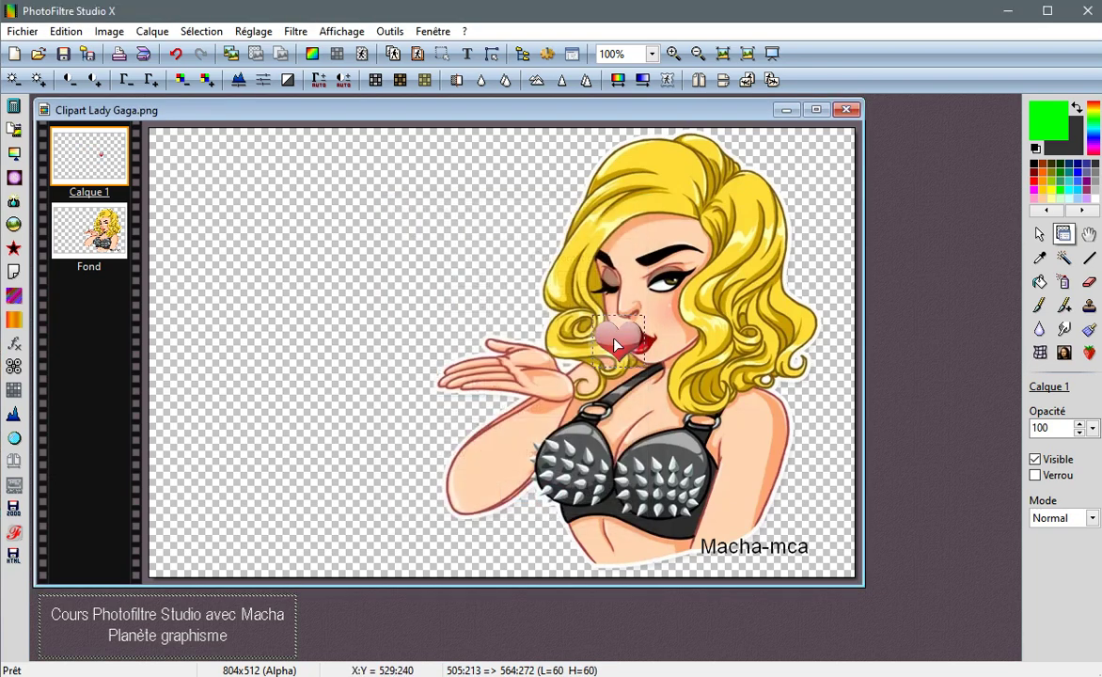
# Duplicate the heart layer and set the copy's manual position to X 413, Y 184 and its size to 79 x 79 pixels.
pyautogui.rightClick(100, 163)
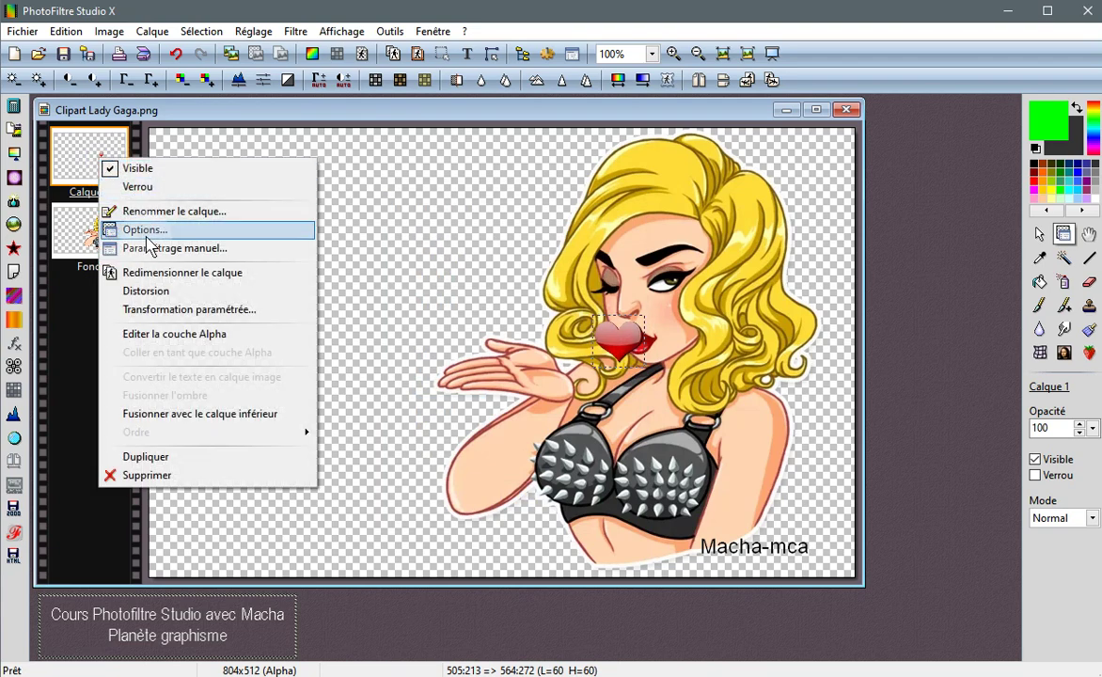
pyautogui.click(165, 457)
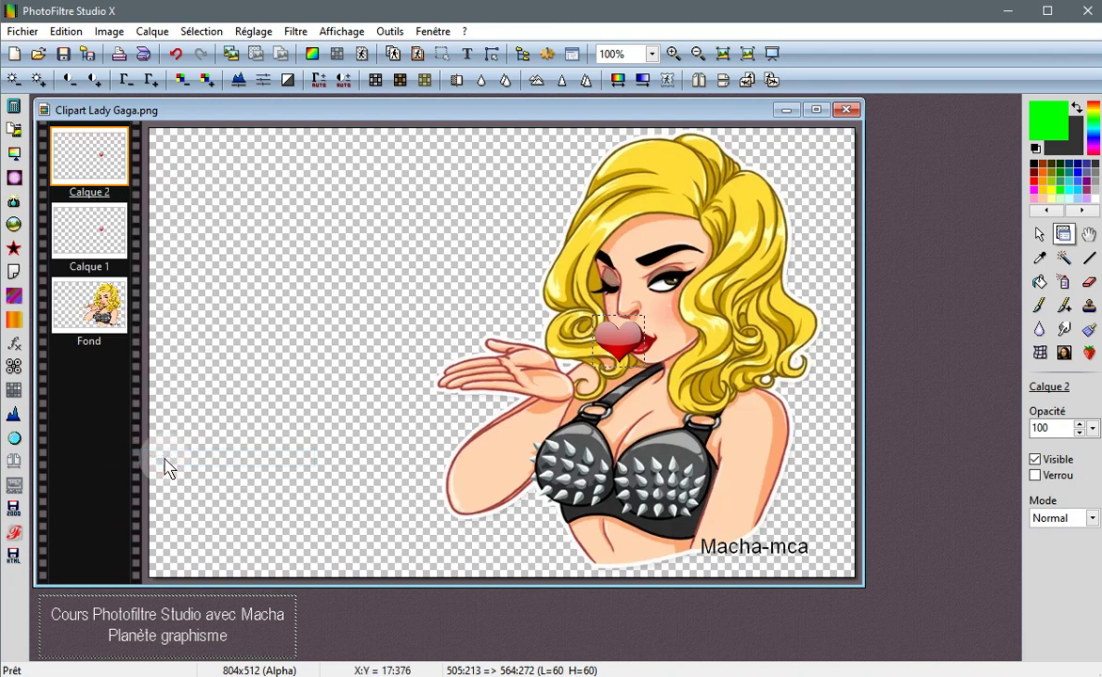
pyautogui.rightClick(92, 160)
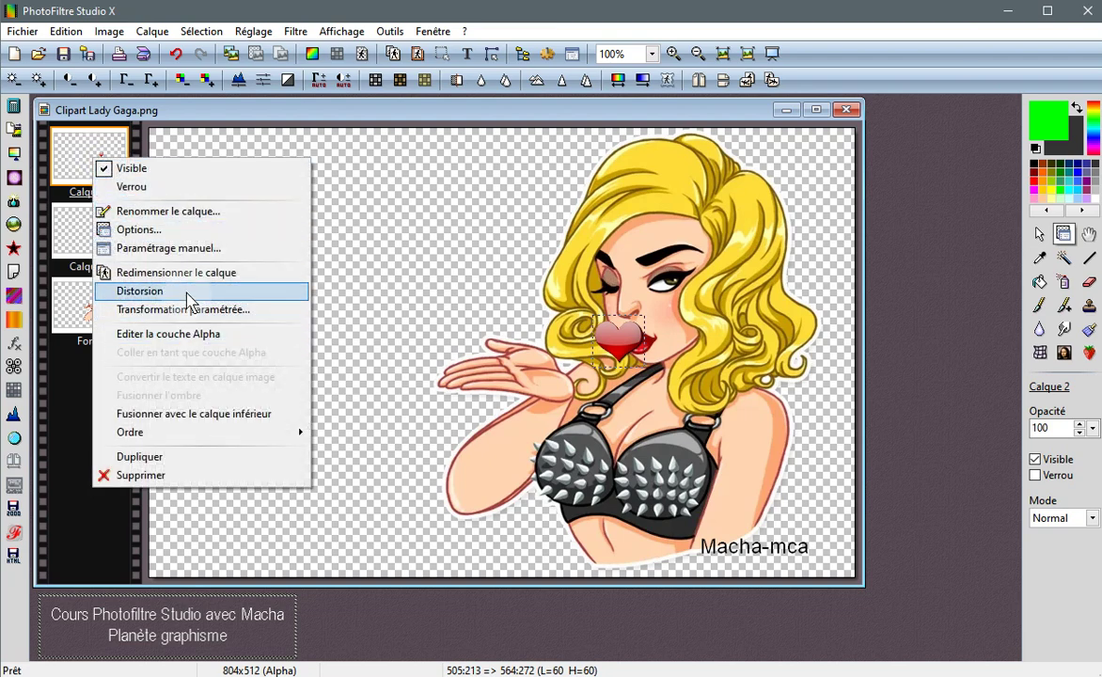
pyautogui.click(179, 247)
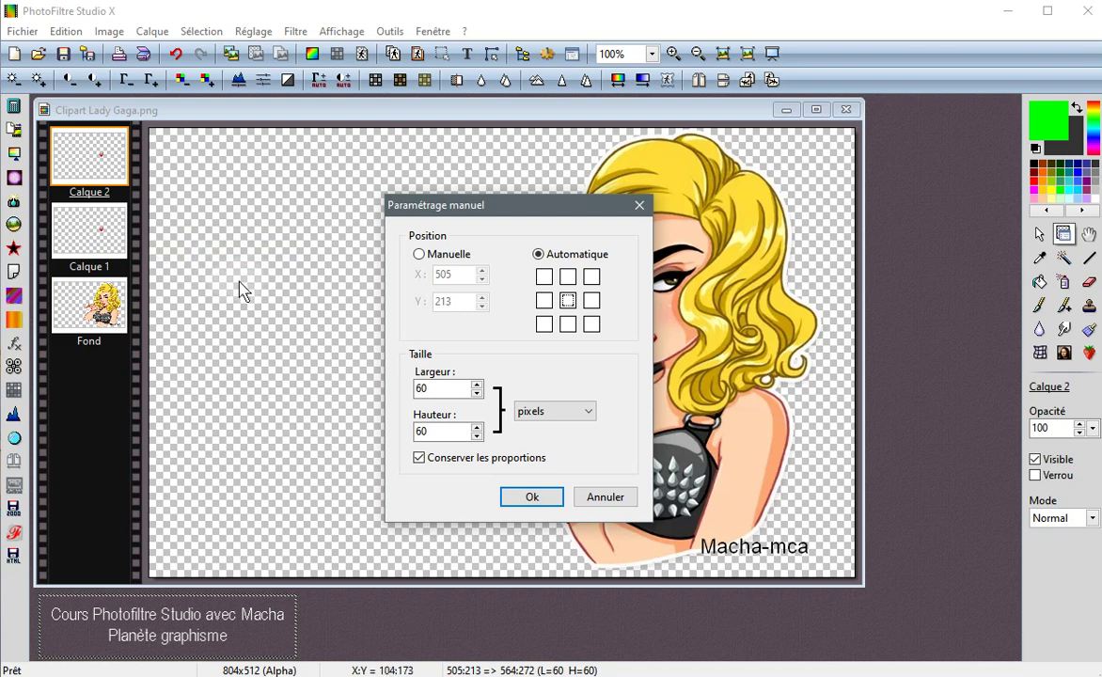
pyautogui.click(419, 255)
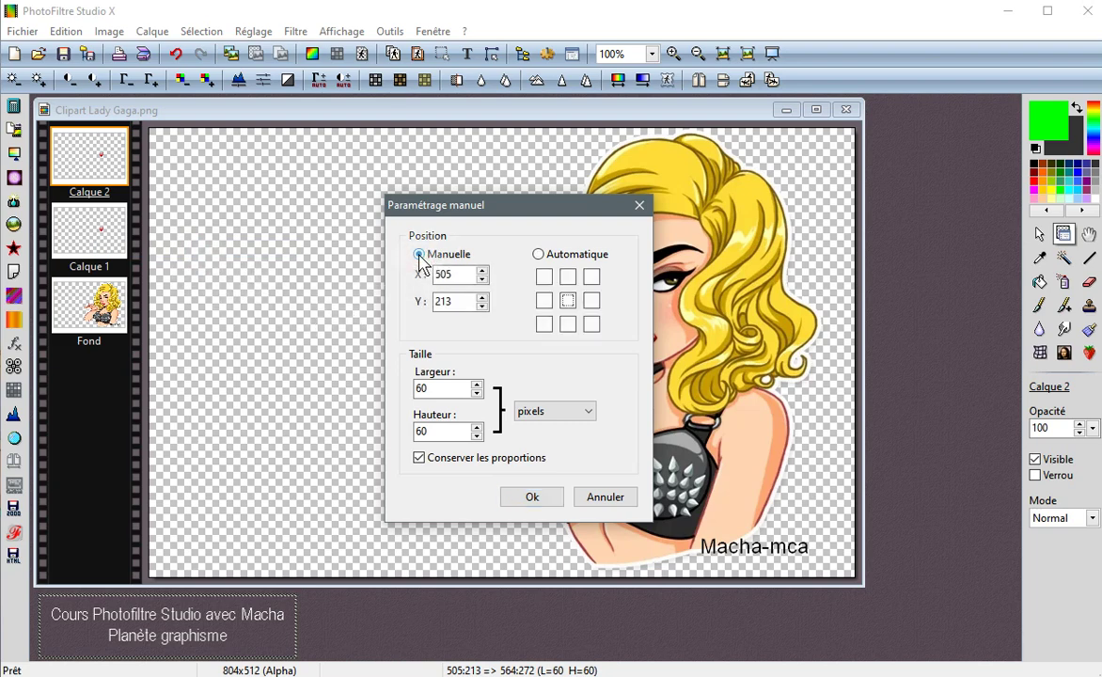
pyautogui.moveTo(459, 275); pyautogui.dragTo(435, 272)
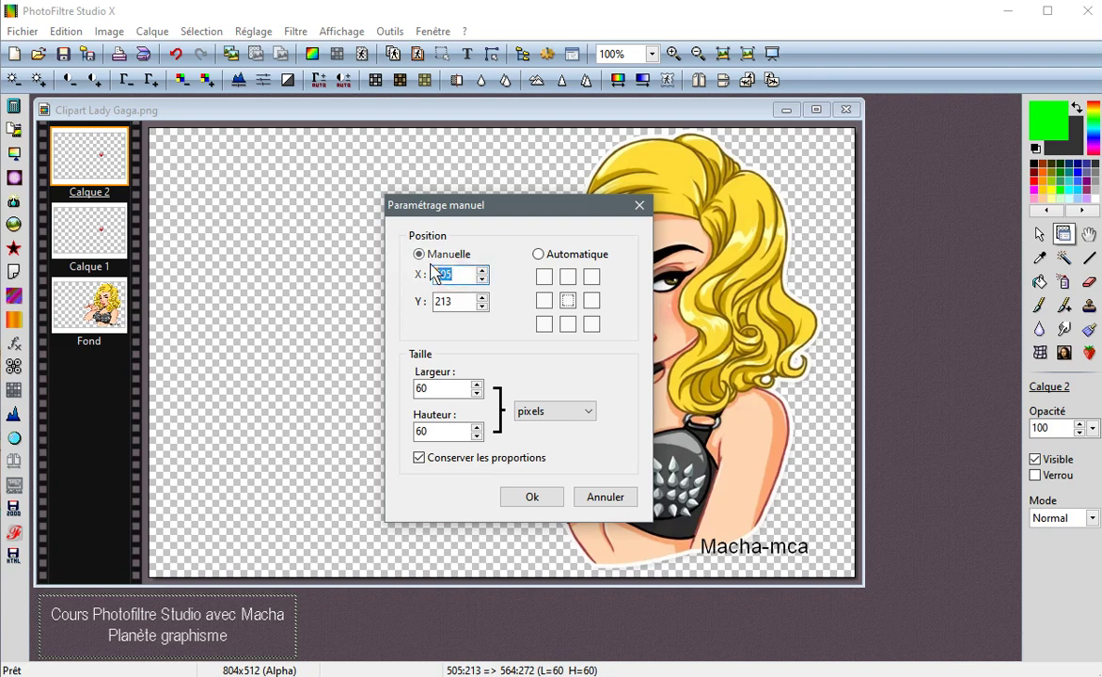
pyautogui.write('413')
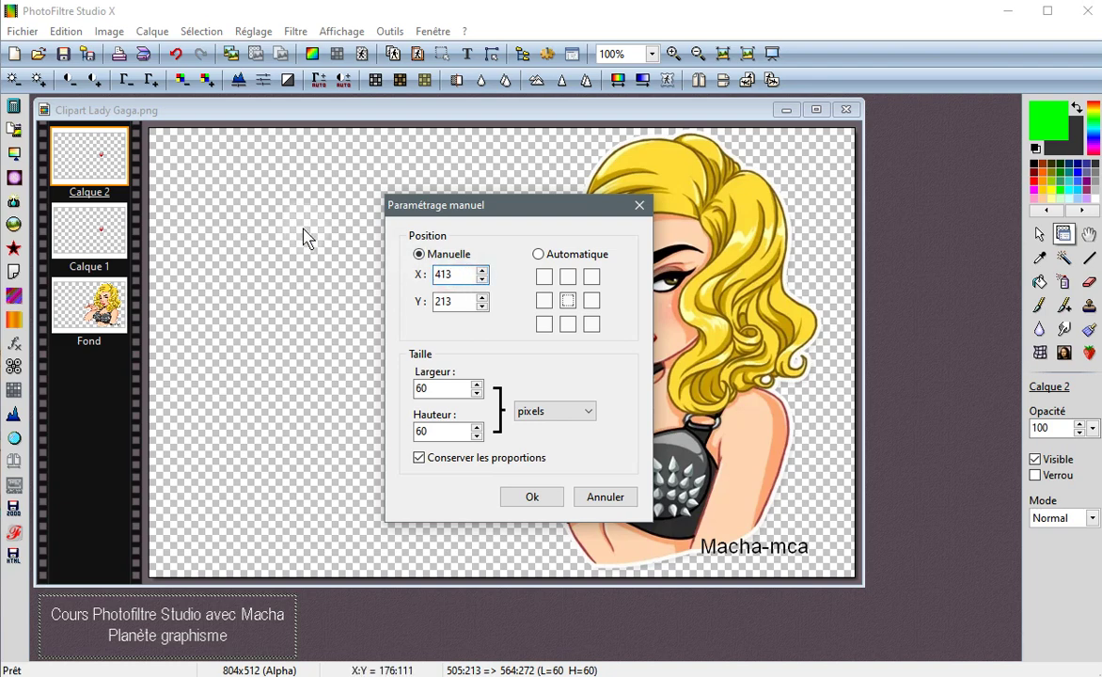
pyautogui.moveTo(467, 302); pyautogui.dragTo(434, 301)
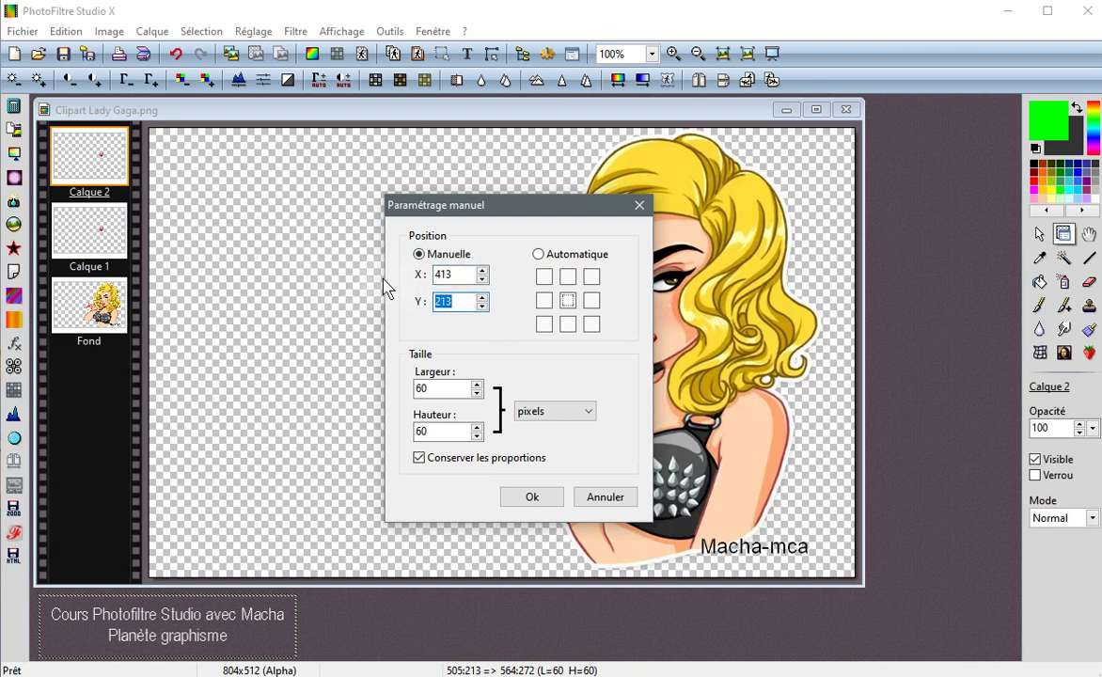
pyautogui.write('184')
pyautogui.moveTo(442, 388); pyautogui.dragTo(355, 391)
pyautogui.write('79')
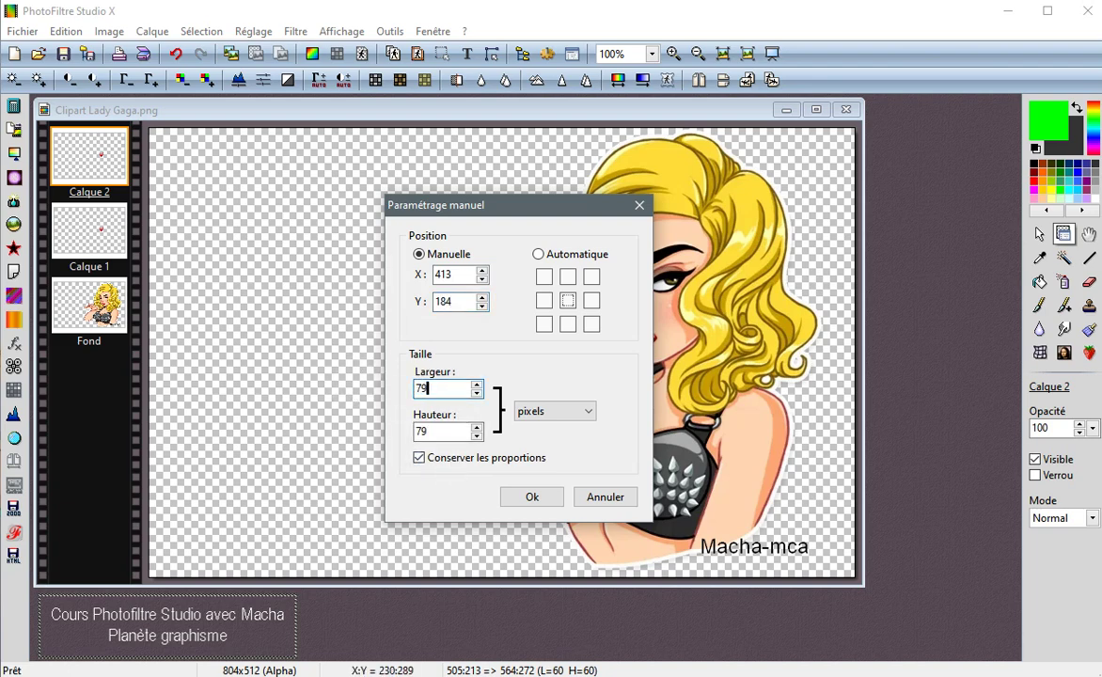
pyautogui.click(530, 499)
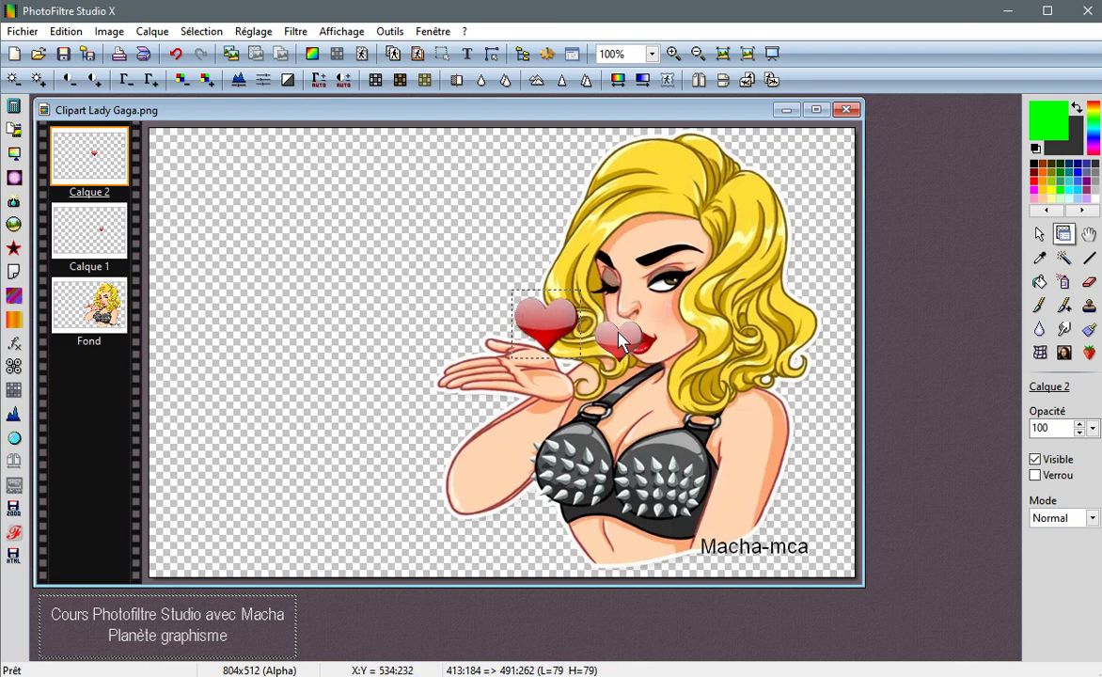
# Duplicate the 79-pixel heart layer and set the copy to manual position X 303, Y 124 and size 113 x 113 pixels.
pyautogui.rightClick(105, 175)
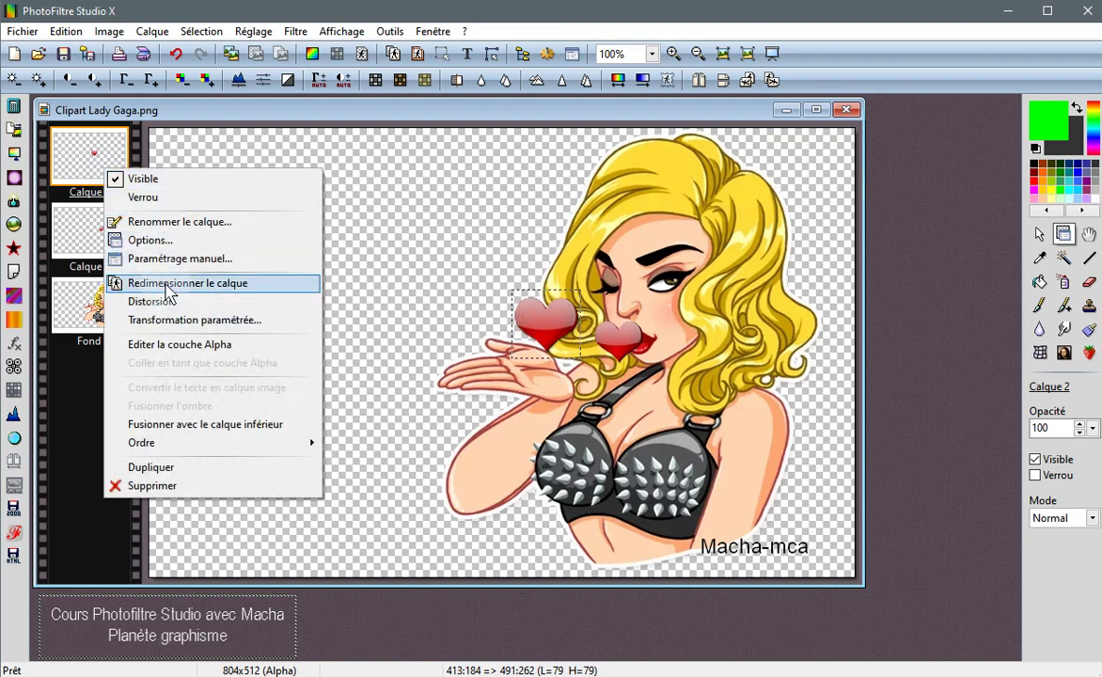
pyautogui.click(160, 466)
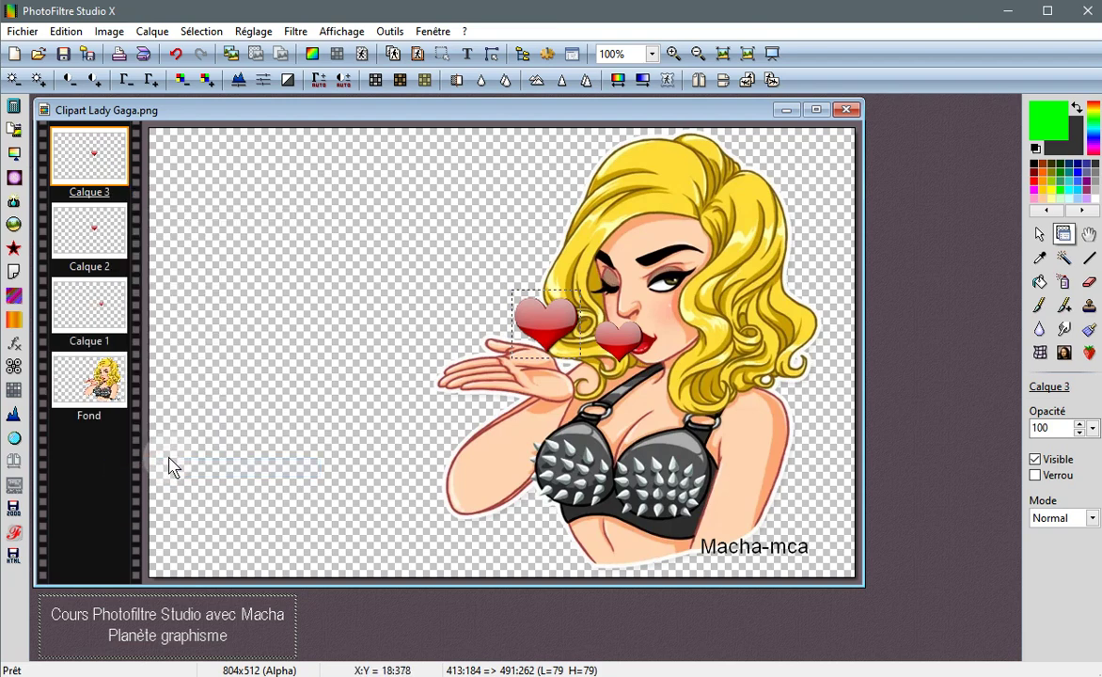
pyautogui.rightClick(87, 175)
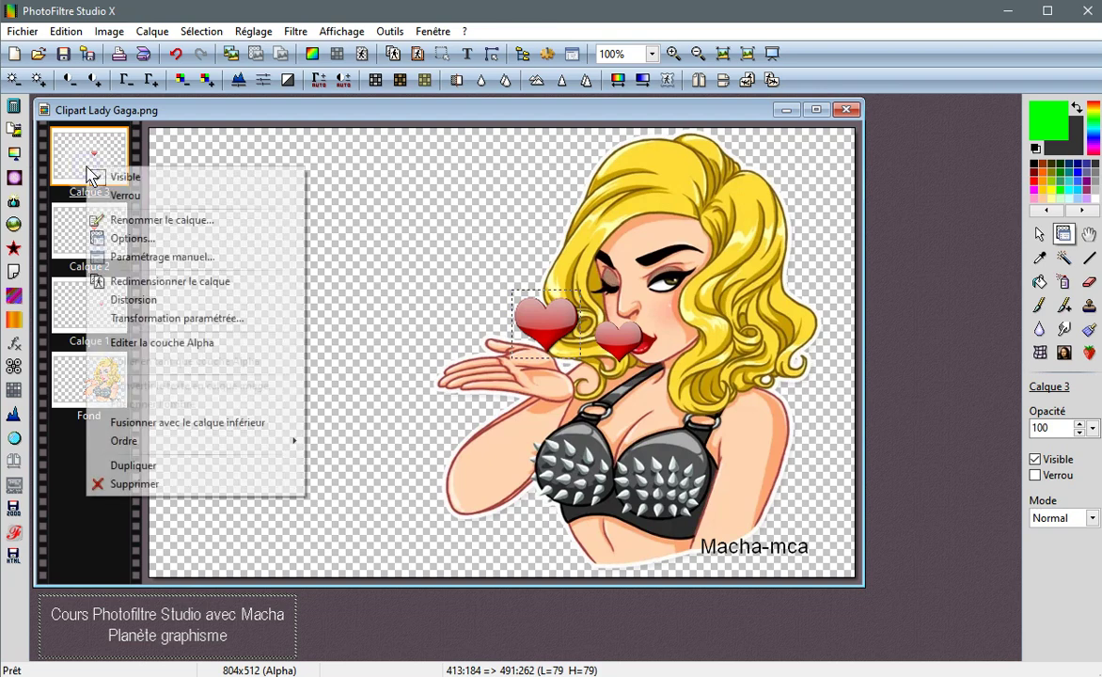
pyautogui.click(154, 257)
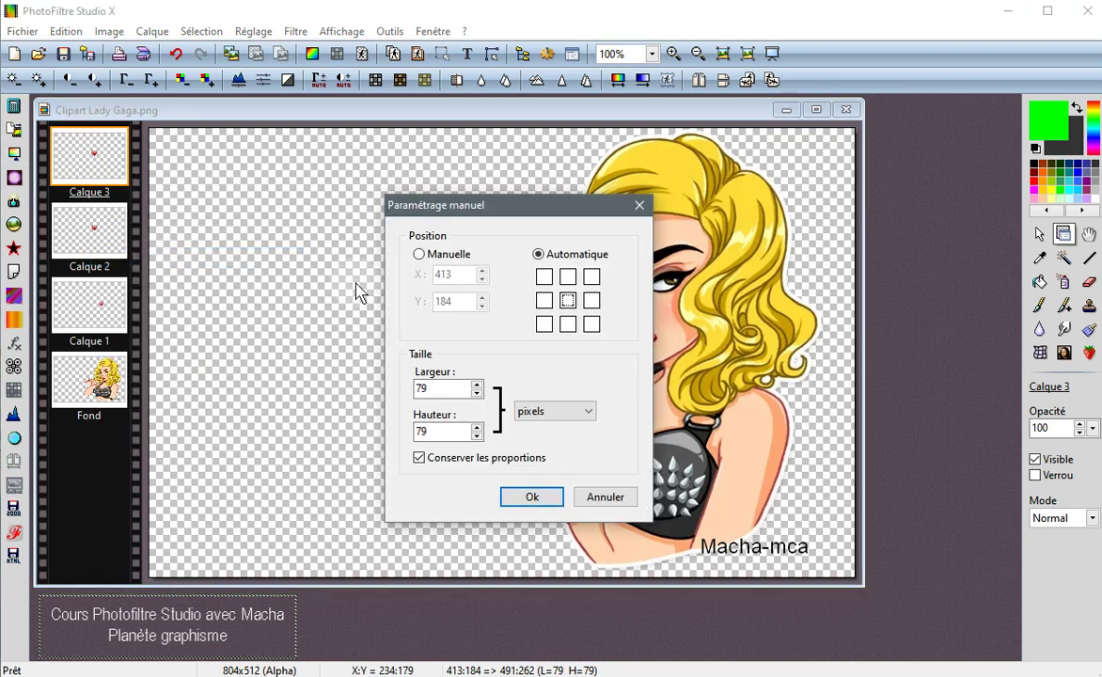
pyautogui.click(420, 255)
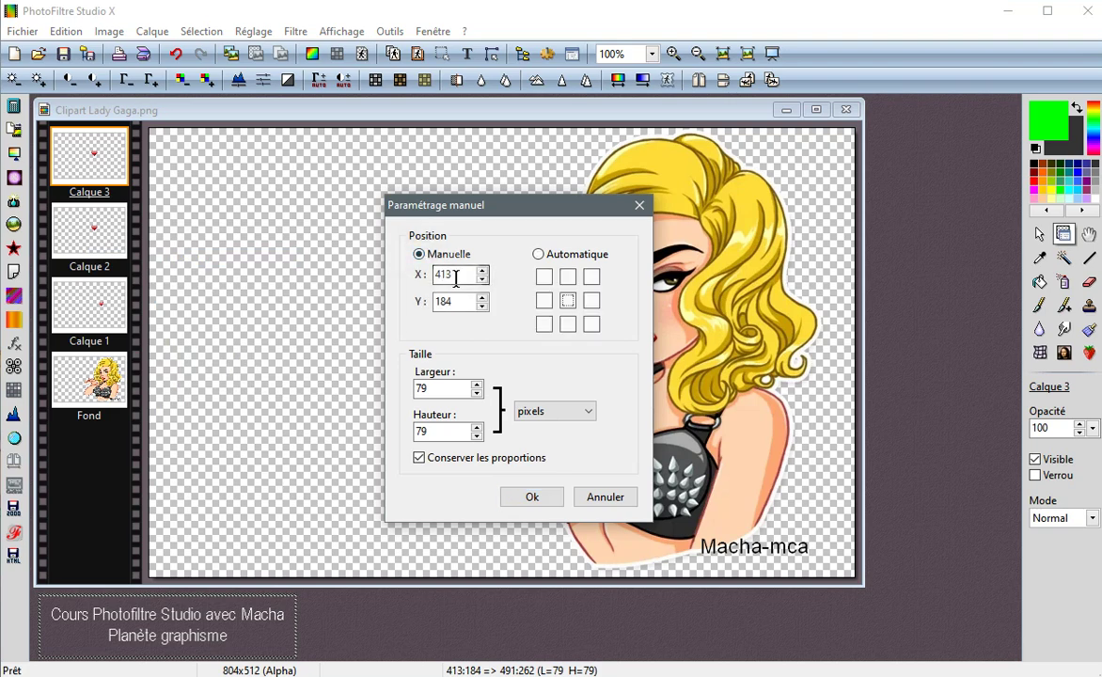
pyautogui.doubleClick(455, 275)
pyautogui.write('303')
pyautogui.press('Tab')
pyautogui.write('1')
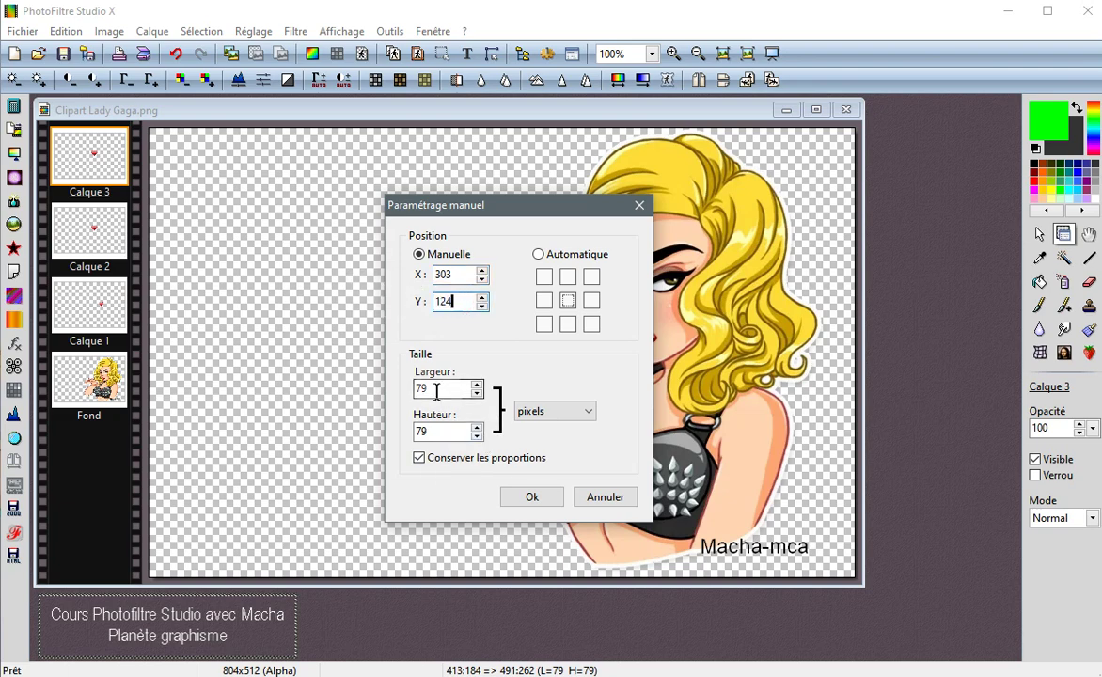
pyautogui.moveTo(445, 388); pyautogui.dragTo(374, 391)
pyautogui.write('113')
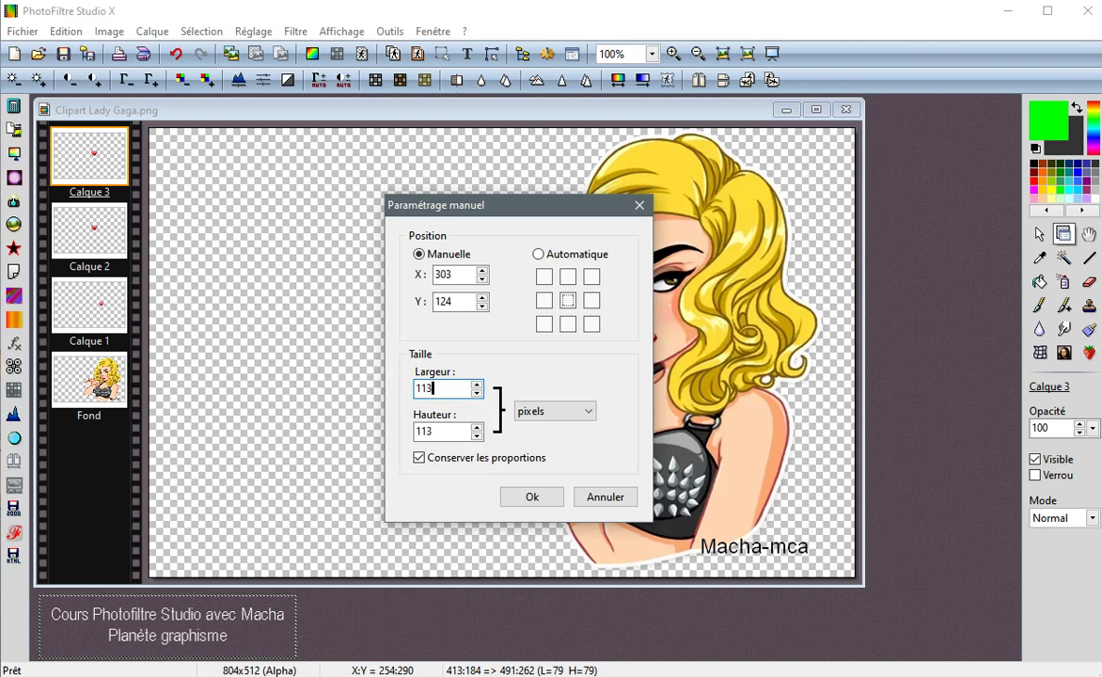
pyautogui.click(520, 497)
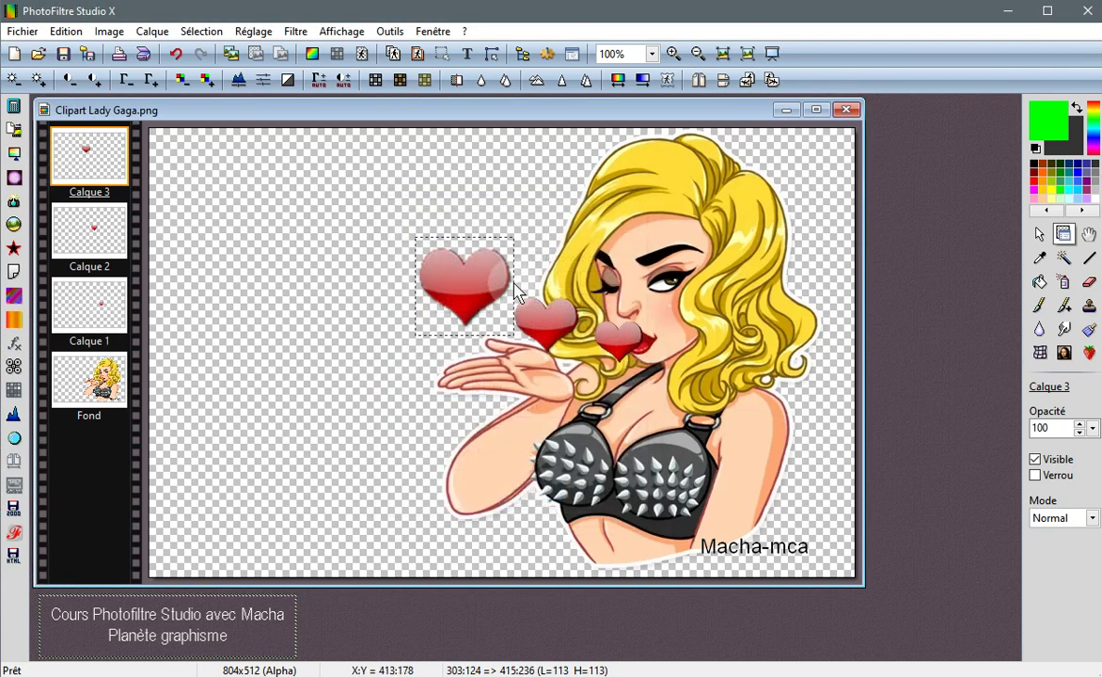
# Duplicate the 113-pixel heart layer and set the copy to manual position X 175, Y 62 and size 142 x 142 pixels.
pyautogui.rightClick(107, 172)
pyautogui.click(147, 468)
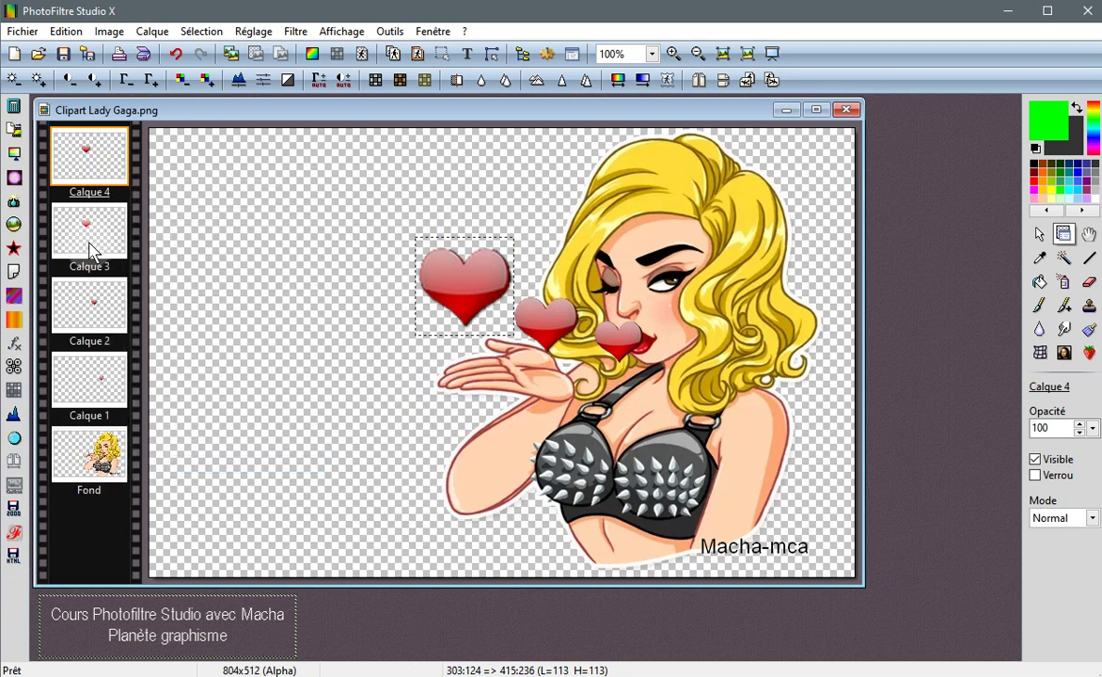
pyautogui.rightClick(92, 170)
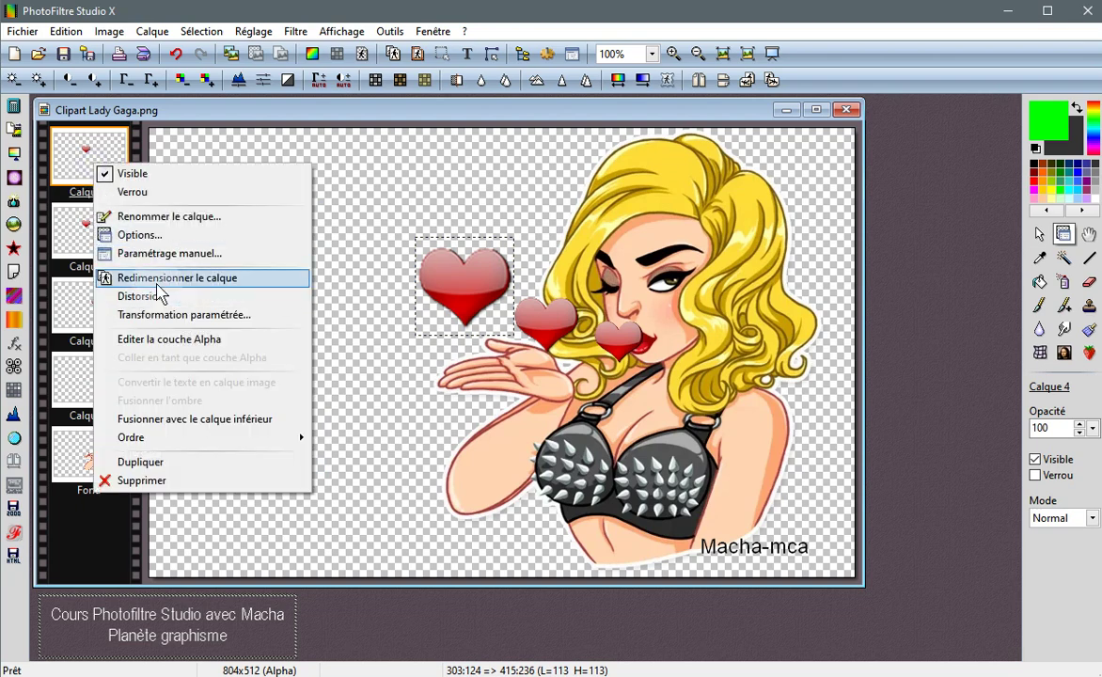
pyautogui.click(166, 254)
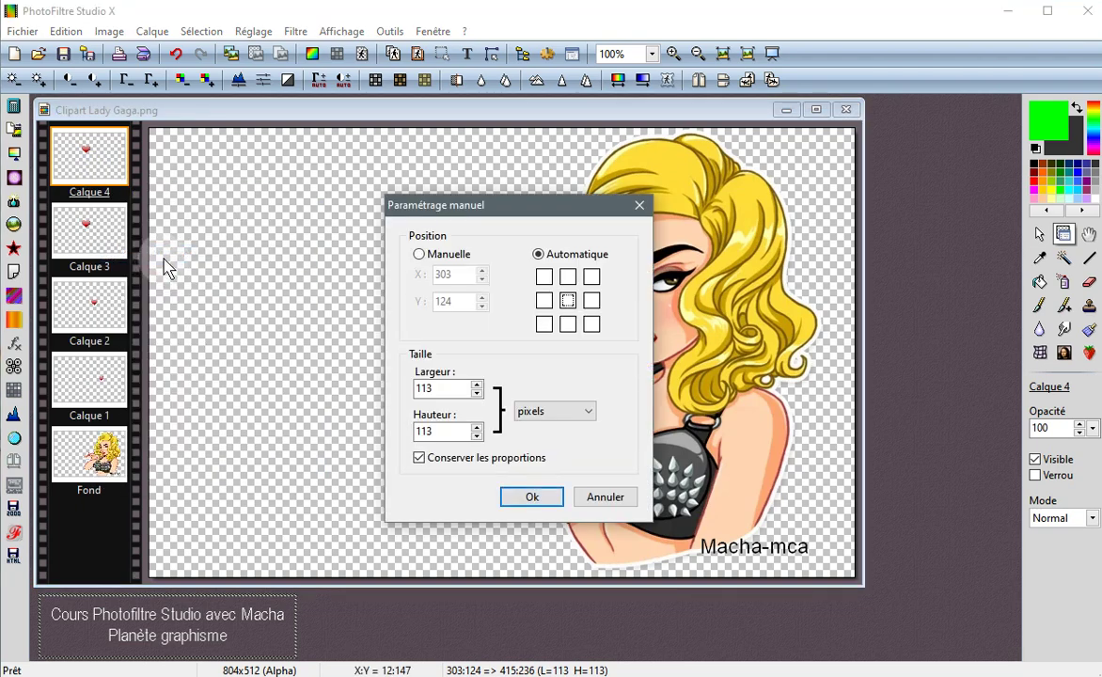
pyautogui.click(420, 255)
pyautogui.doubleClick(458, 275)
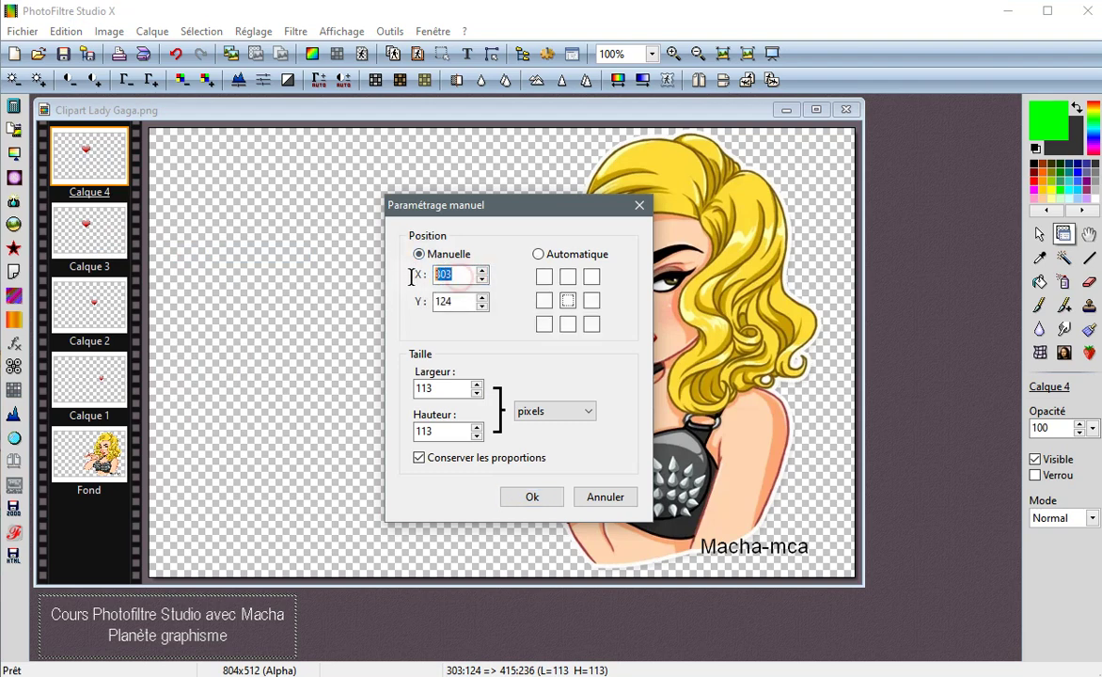
pyautogui.write('175')
pyautogui.doubleClick(449, 301)
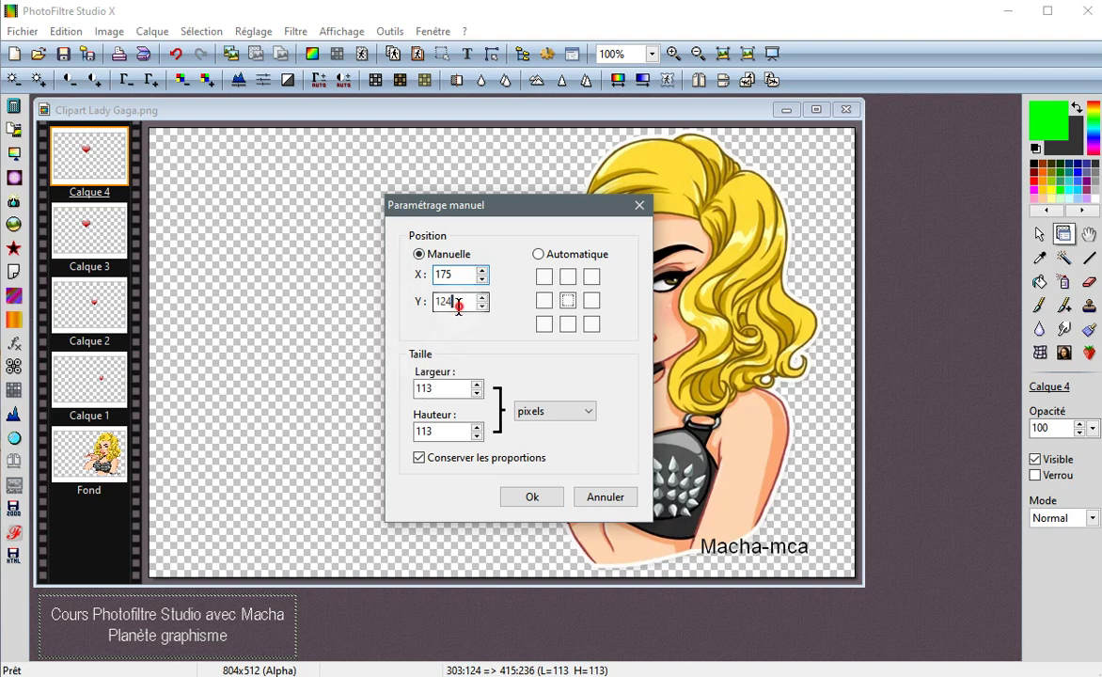
pyautogui.write('62')
pyautogui.doubleClick(444, 387)
pyautogui.write('142')
pyautogui.click(534, 498)
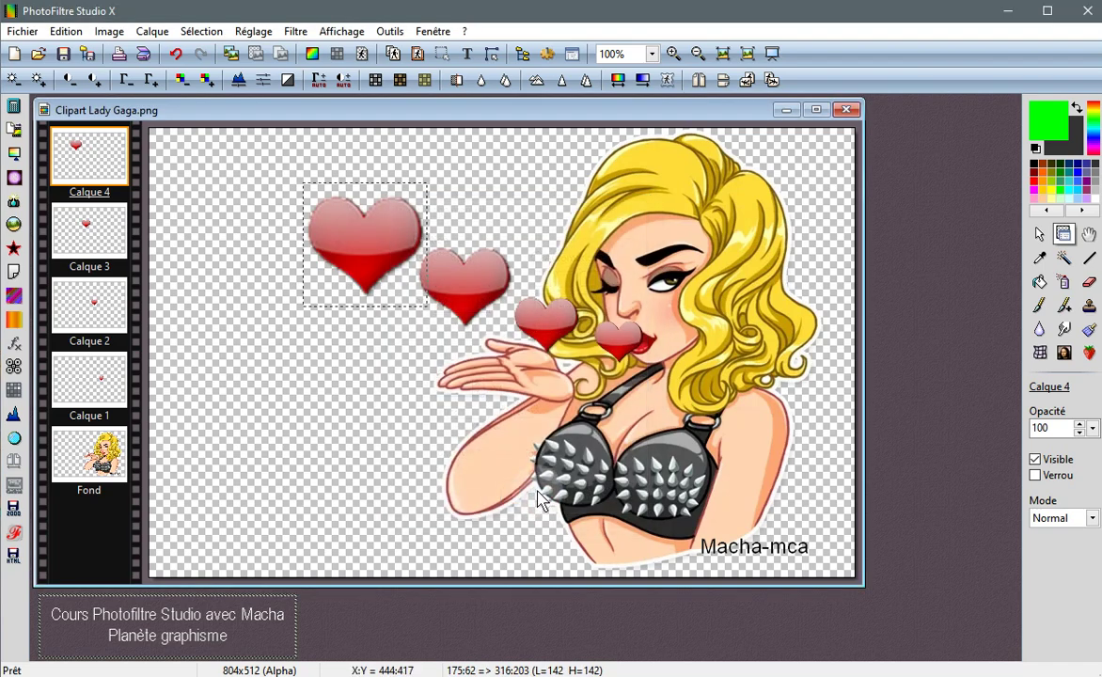
# Duplicate the 142-pixel heart layer and set the copy to manual position X 16, Y -17 and size 177 x 177 pixels.
pyautogui.rightClick(116, 179)
pyautogui.click(178, 473)
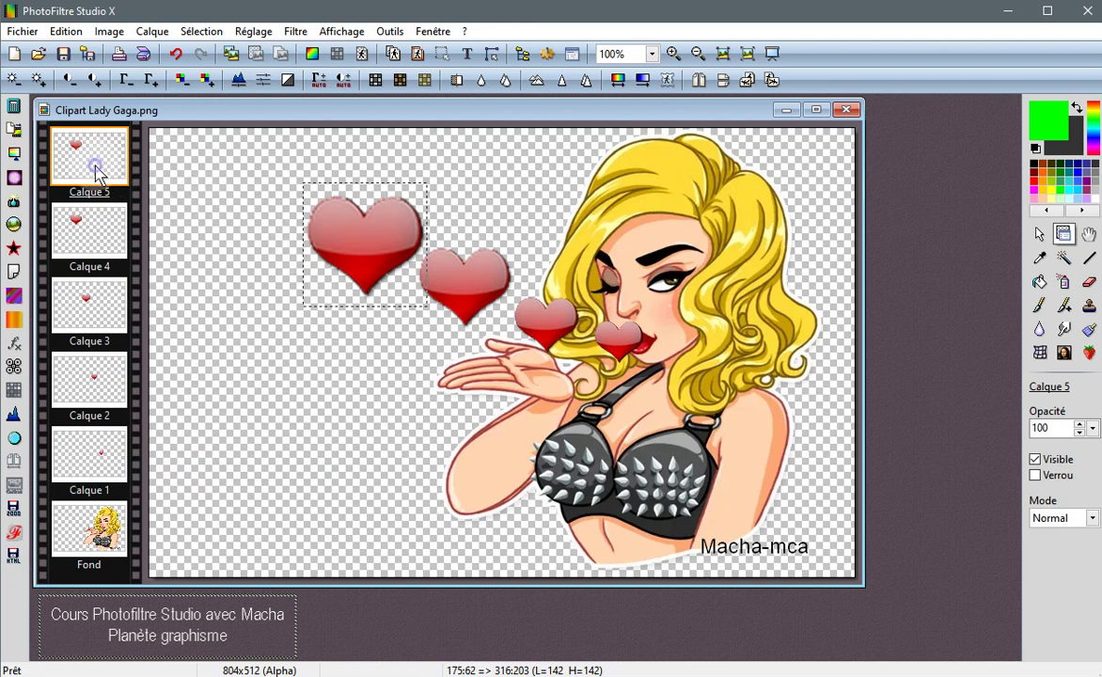
pyautogui.rightClick(98, 174)
pyautogui.click(171, 252)
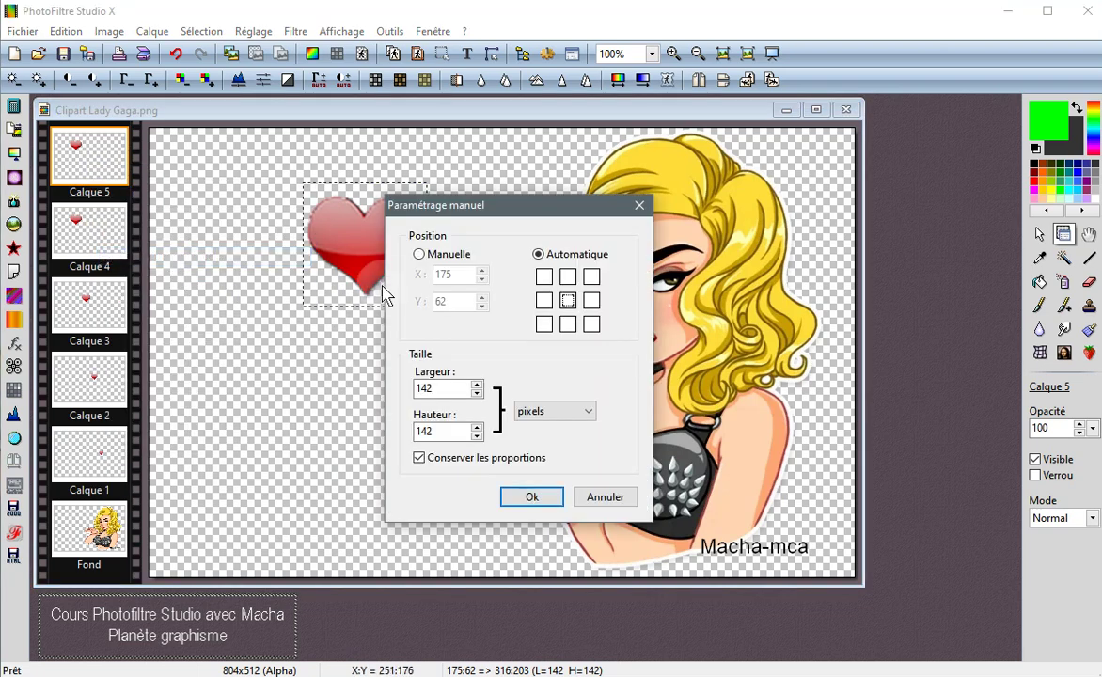
pyautogui.click(421, 256)
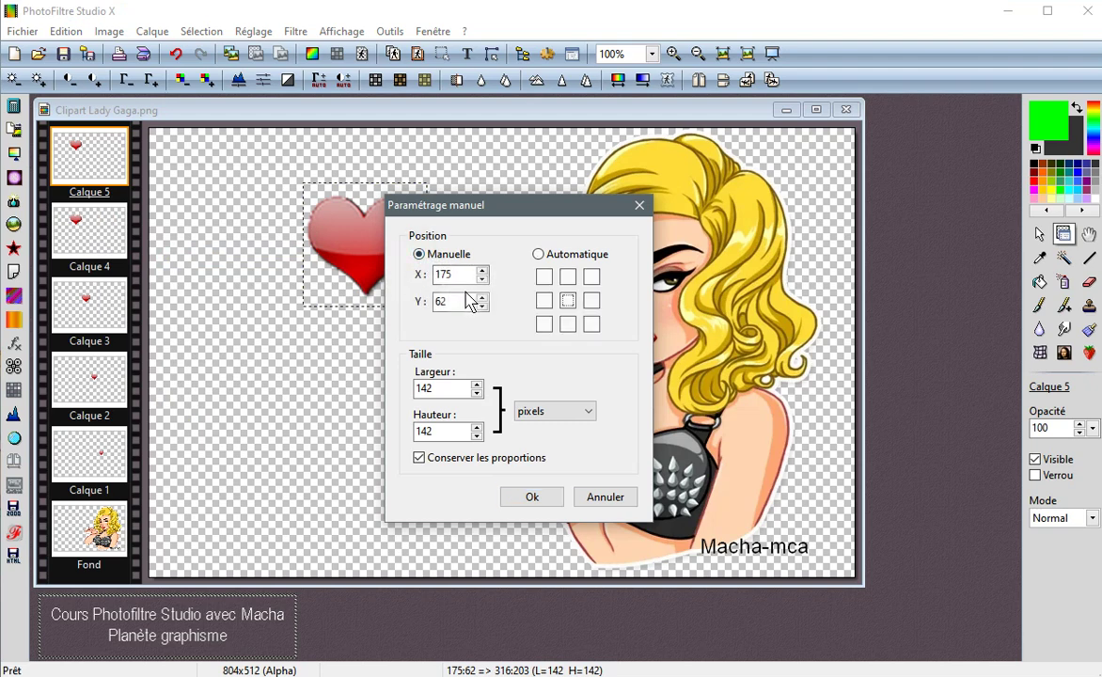
pyautogui.moveTo(455, 275); pyautogui.dragTo(414, 274)
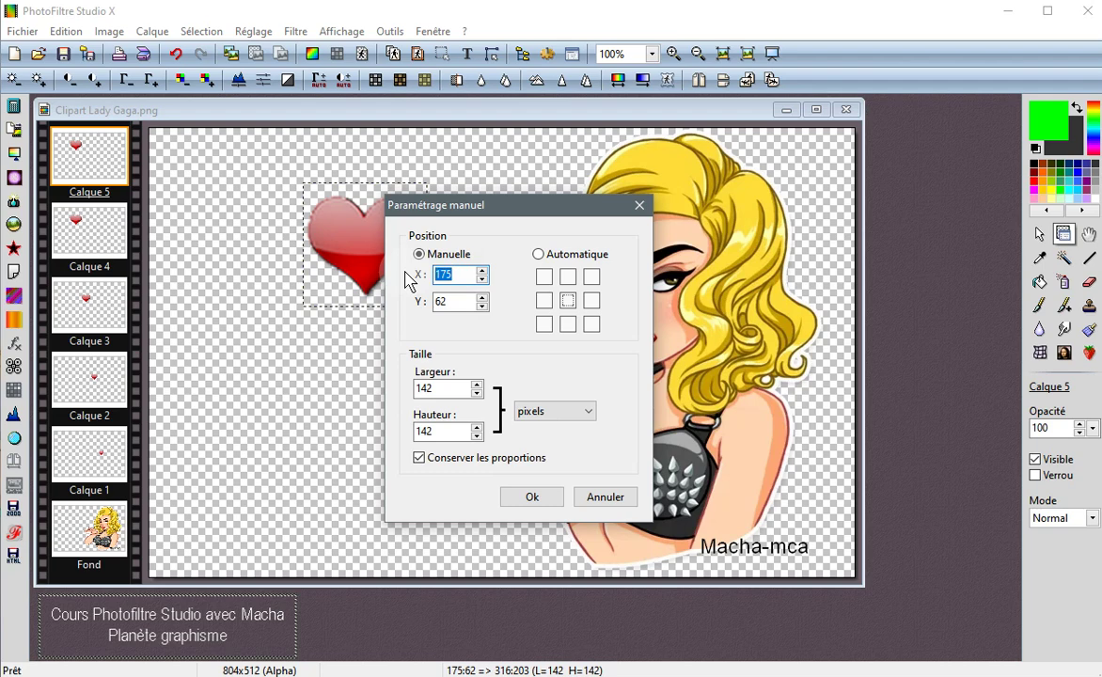
pyautogui.write('16')
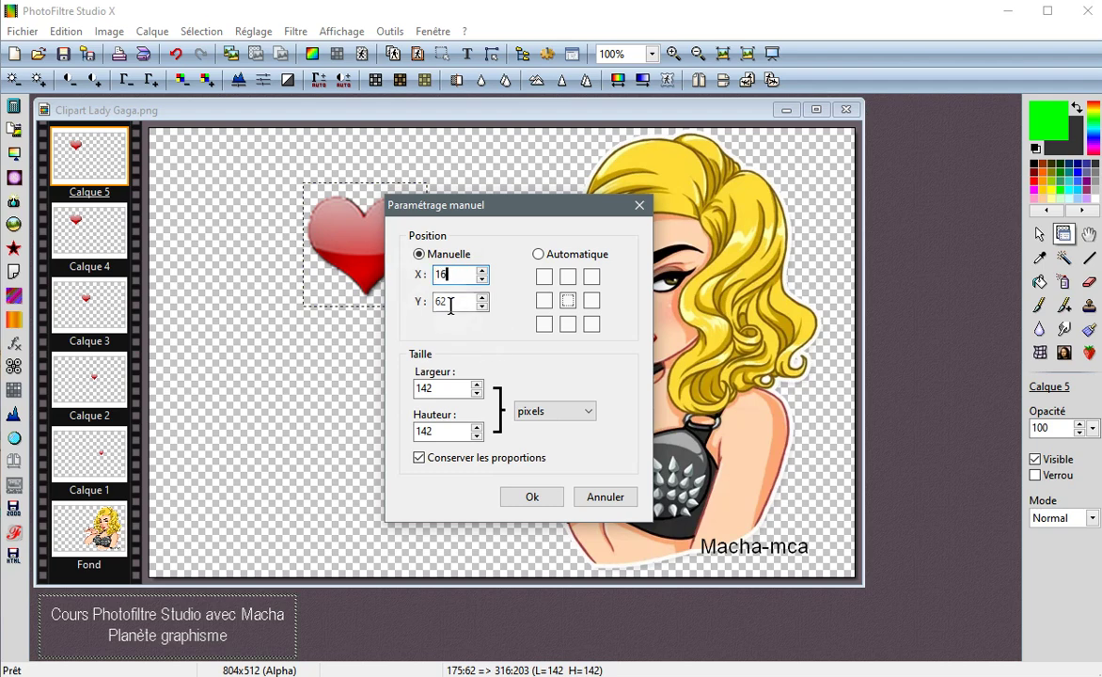
pyautogui.moveTo(452, 301); pyautogui.dragTo(381, 303)
pyautogui.write('-17')
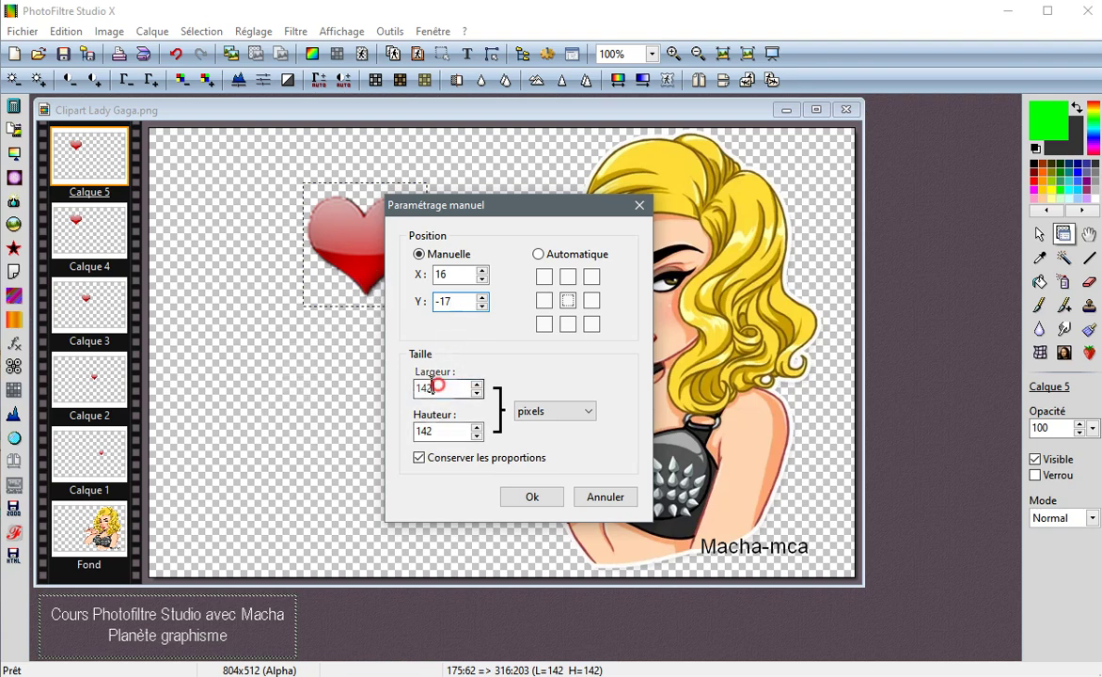
pyautogui.moveTo(442, 388); pyautogui.dragTo(368, 385)
pyautogui.write('17')
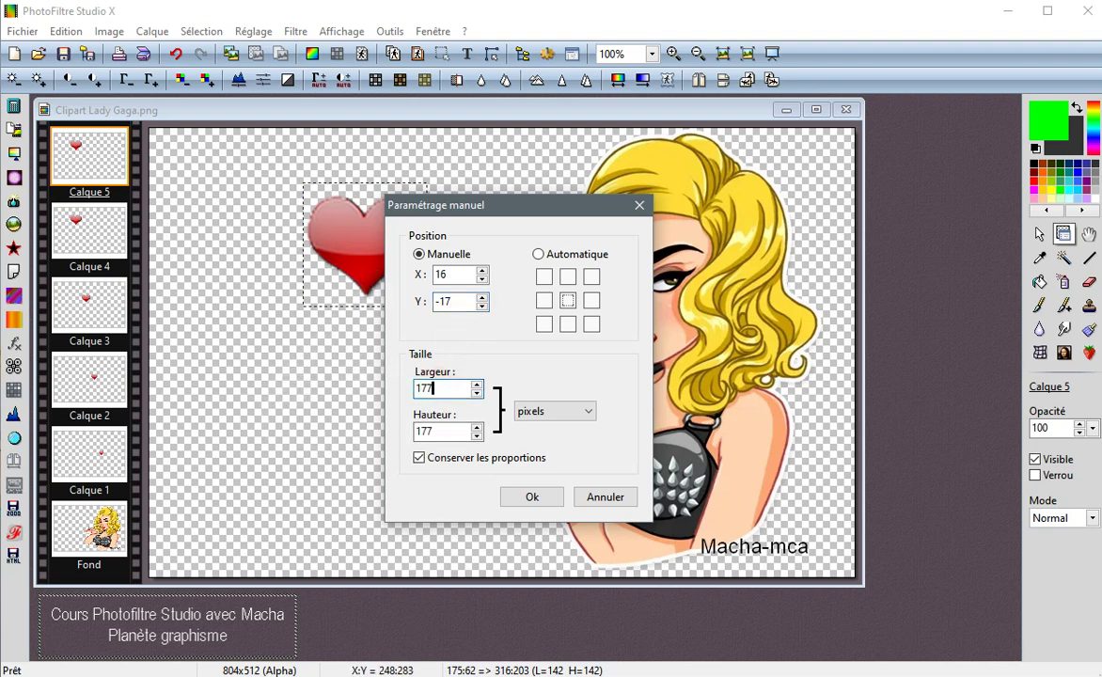
pyautogui.write('7')
pyautogui.click(532, 499)
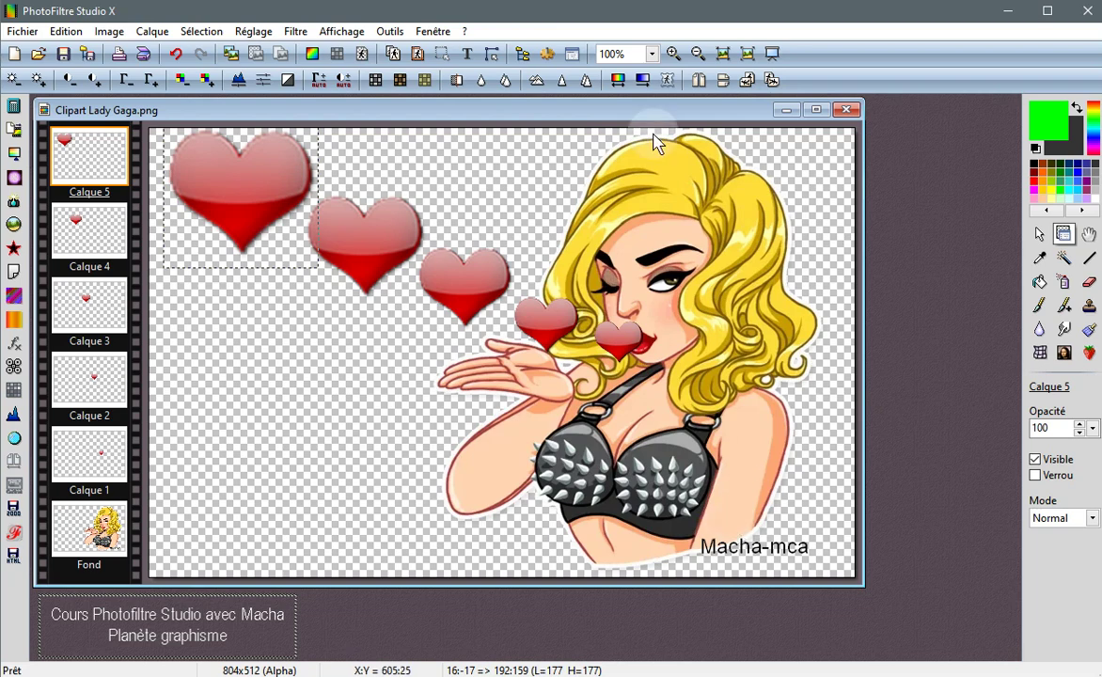
# Set the animated GIF's duration to 27 hundredths of a second for all images and preview the animation in the browser.
pyautogui.click(389, 32)
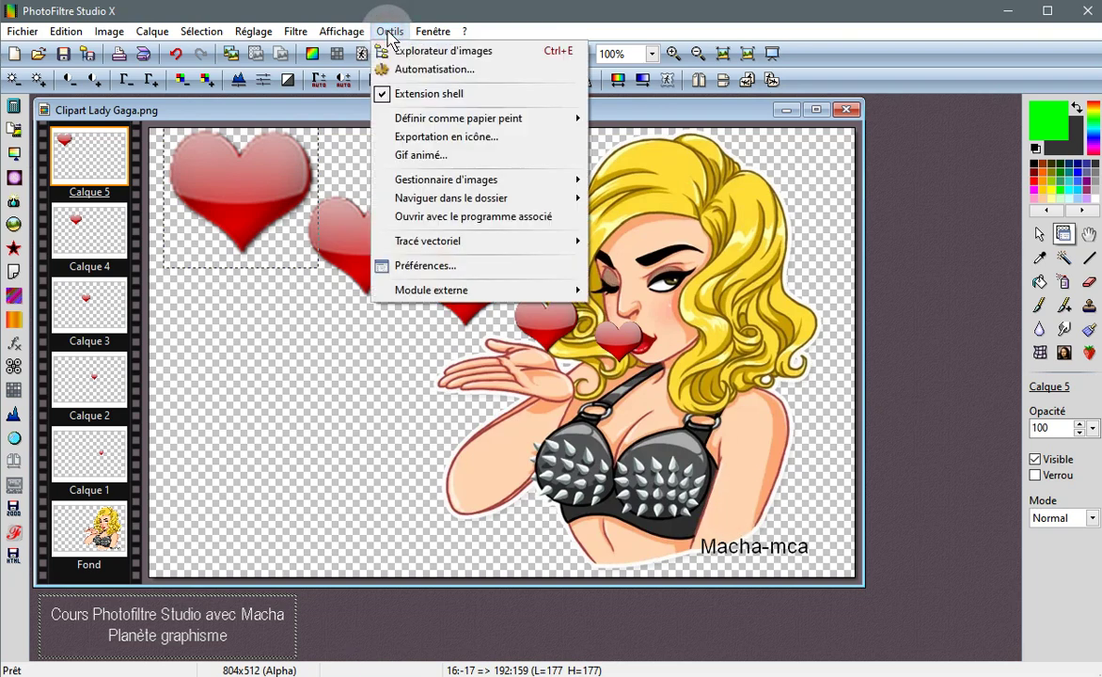
pyautogui.click(420, 156)
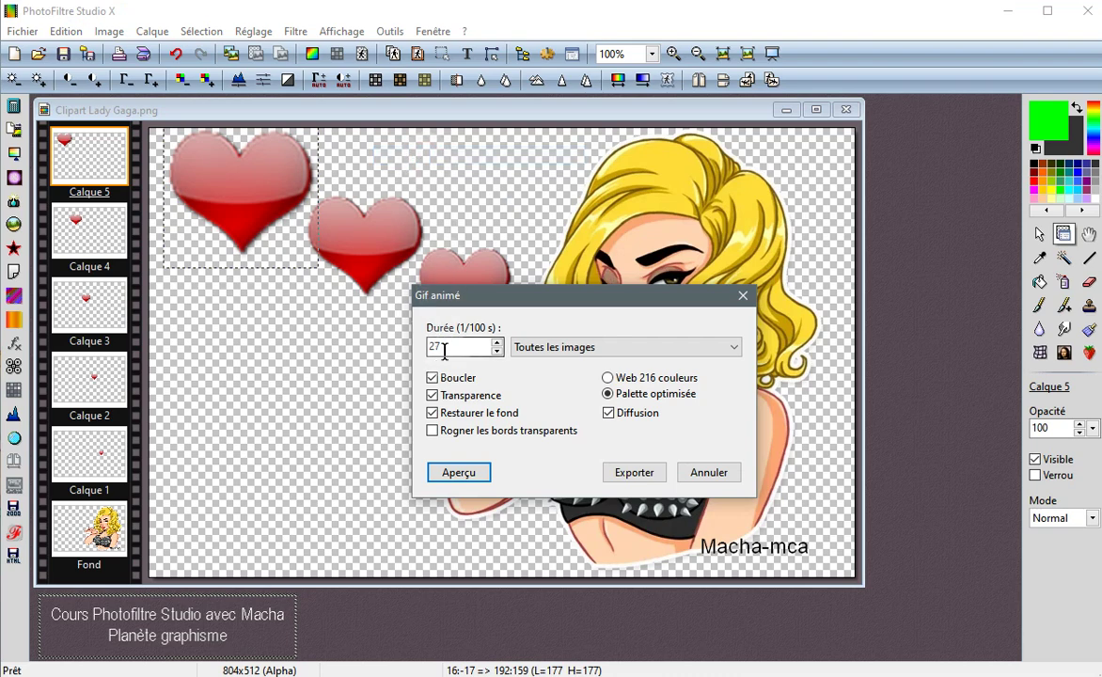
pyautogui.write('7')
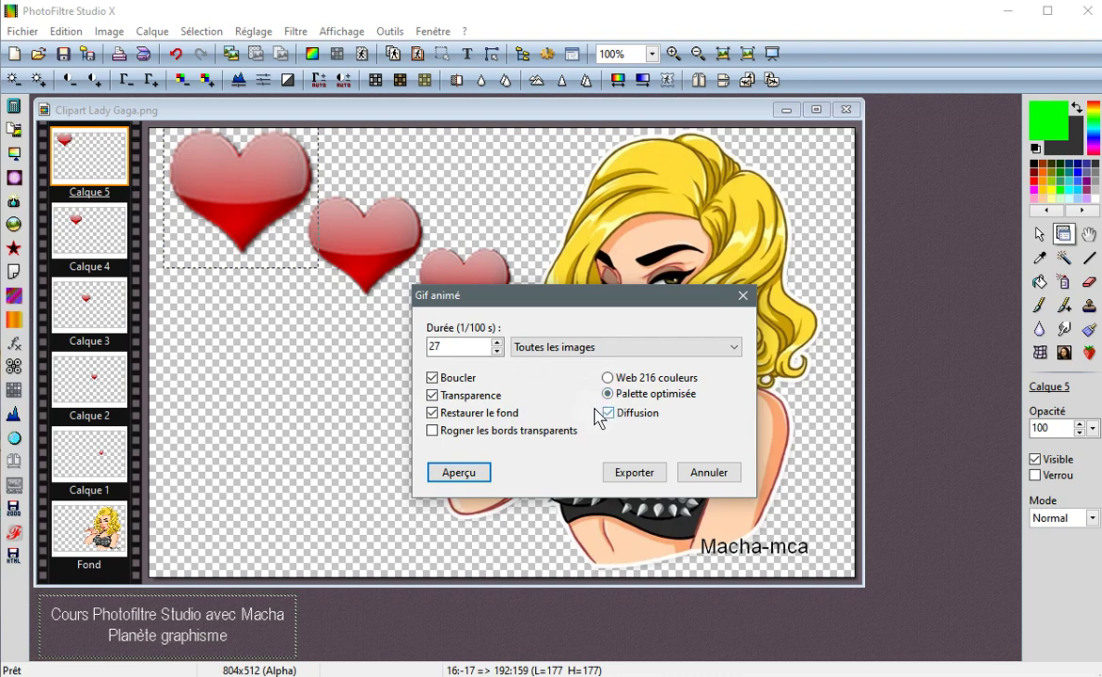
pyautogui.click(462, 474)
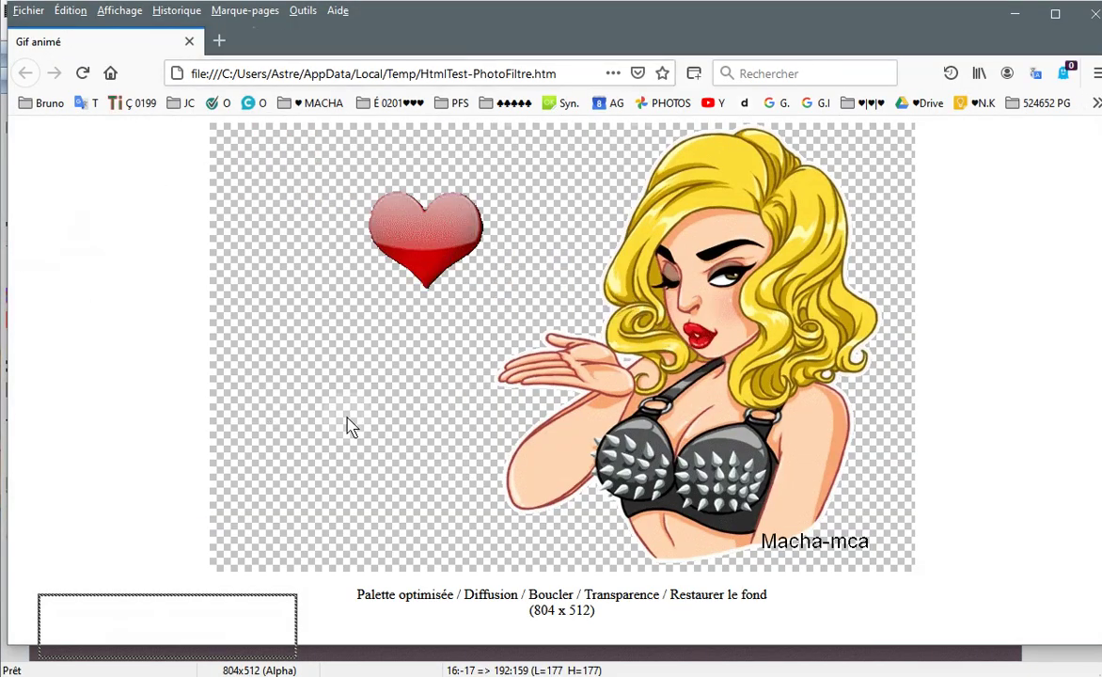
pyautogui.click(1091, 14)
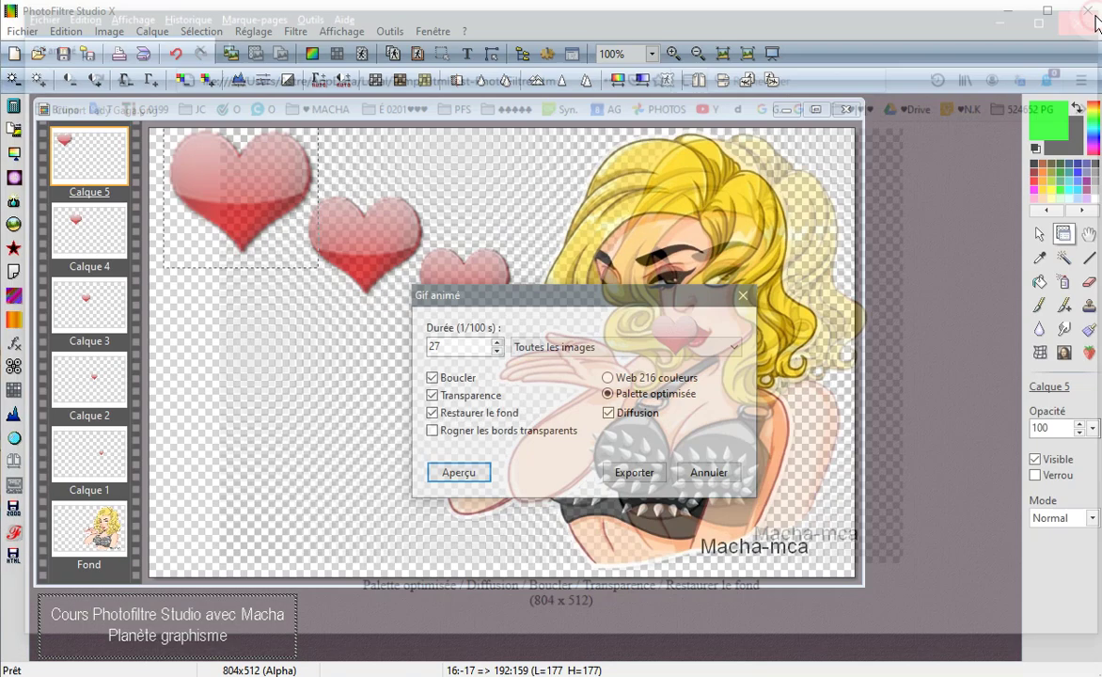
# Export the layered image as the animated GIF Clipart Lady Gaga.gif to the Desktop (Bureau).
pyautogui.click(635, 473)
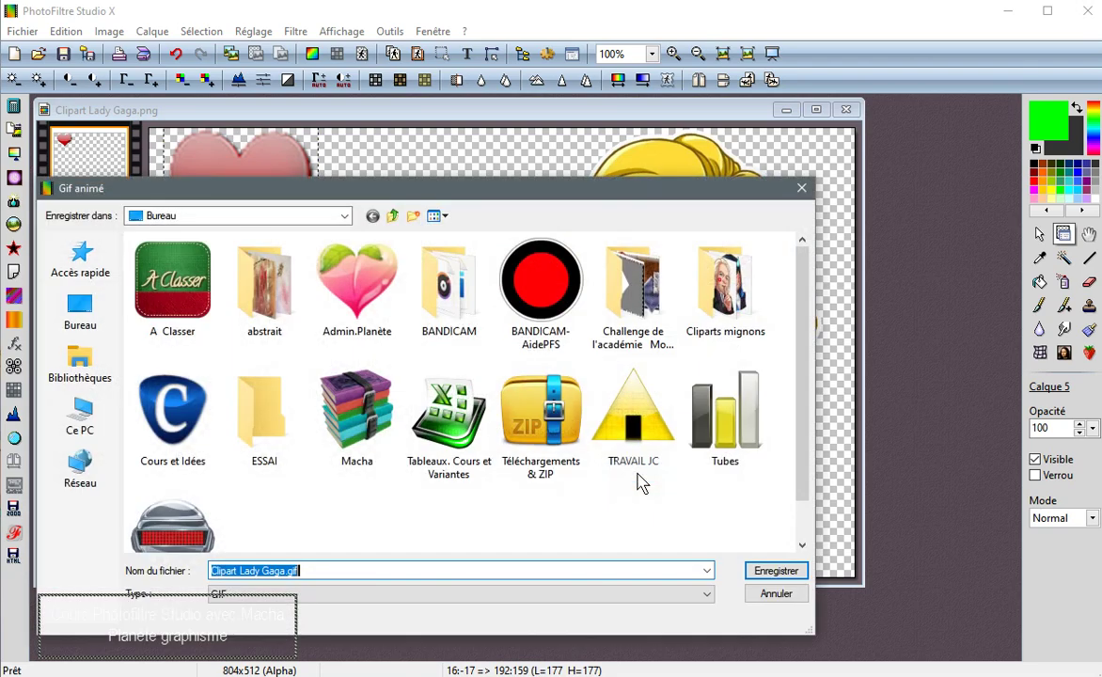
pyautogui.moveTo(381, 192); pyautogui.dragTo(386, 124)
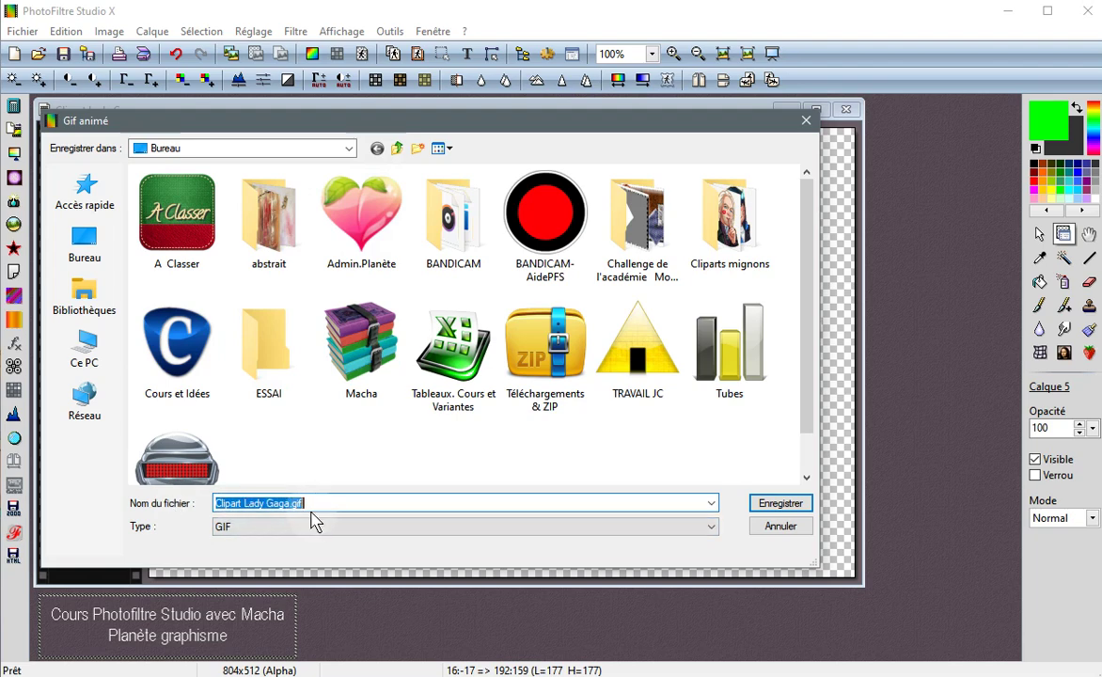
pyautogui.click(780, 505)
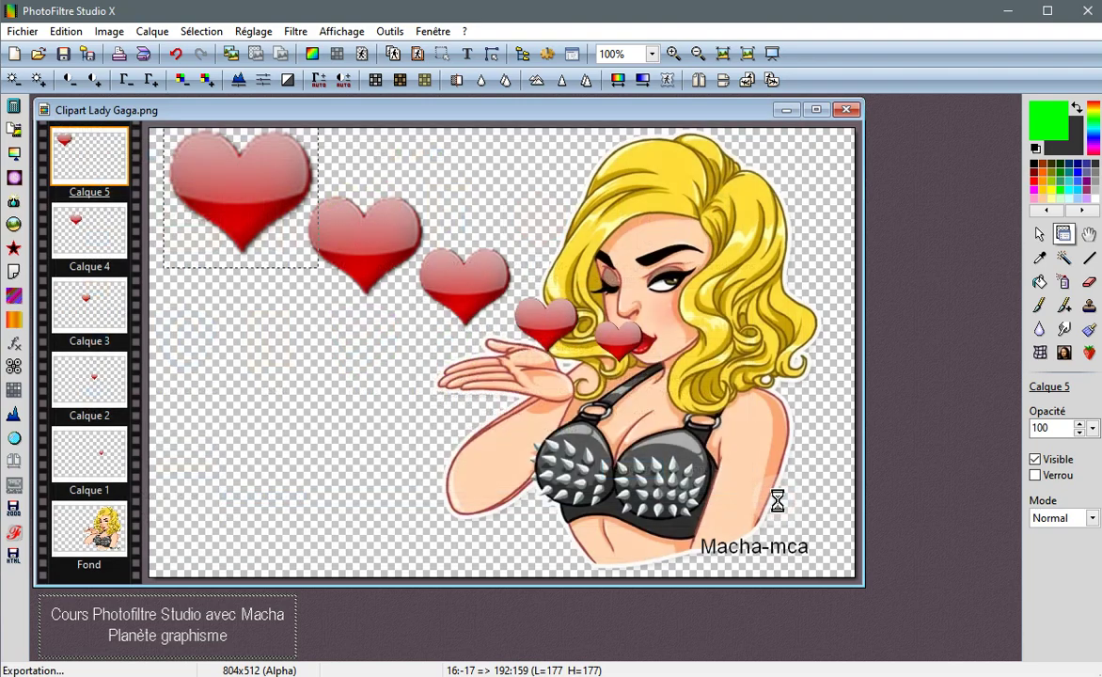
# Look through the Desktop (Bureau) files for the exported Clipart Lady Gaga.gif without opening any file.
pyautogui.click(20, 31)
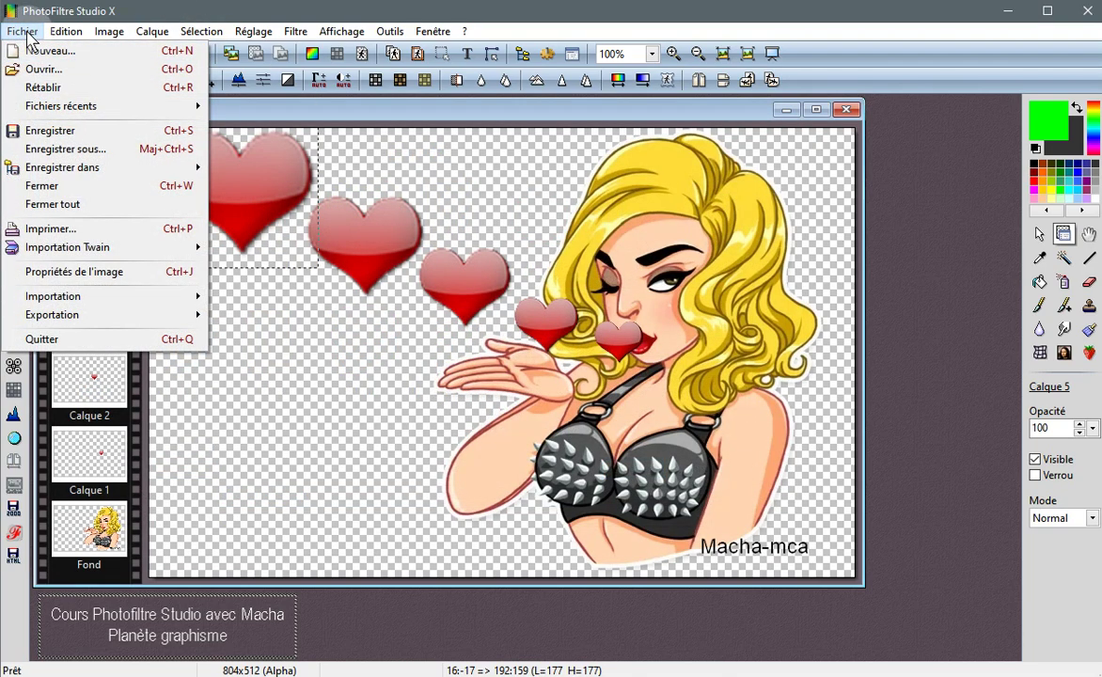
pyautogui.click(47, 69)
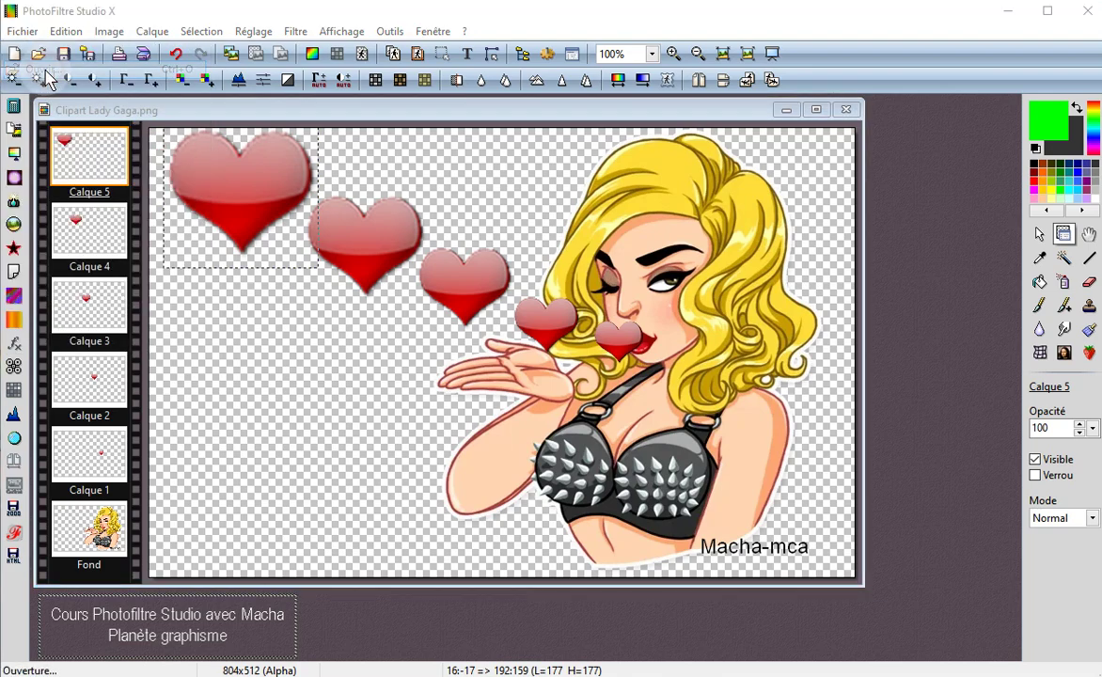
pyautogui.scroll(-3, 440, 356)
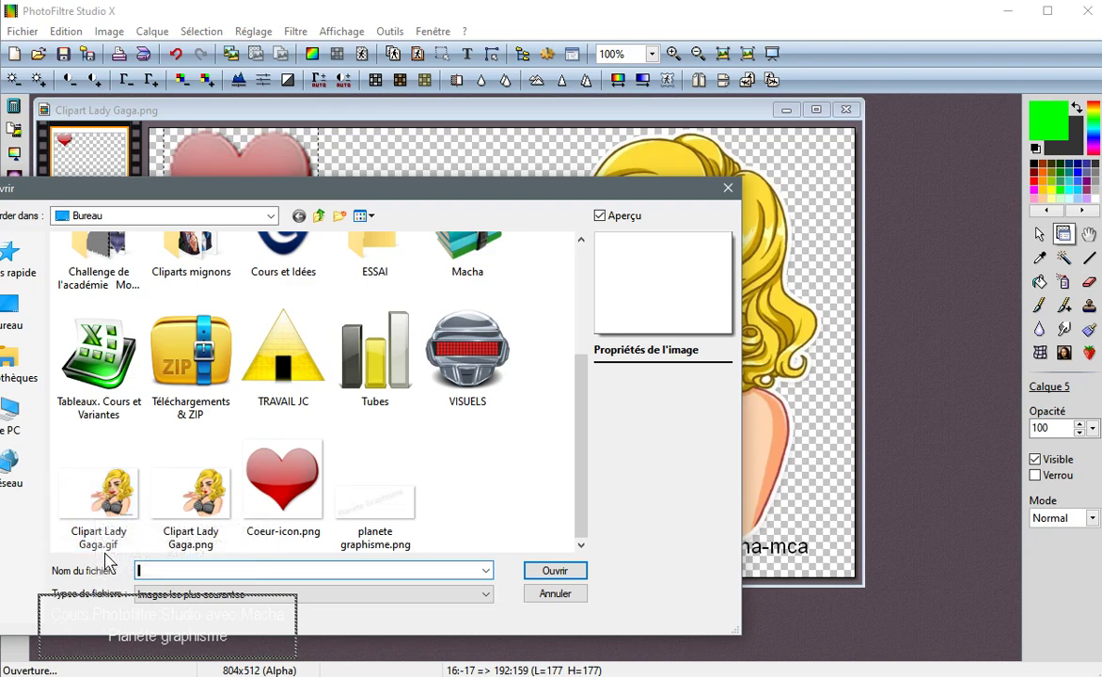
pyautogui.click(726, 187)
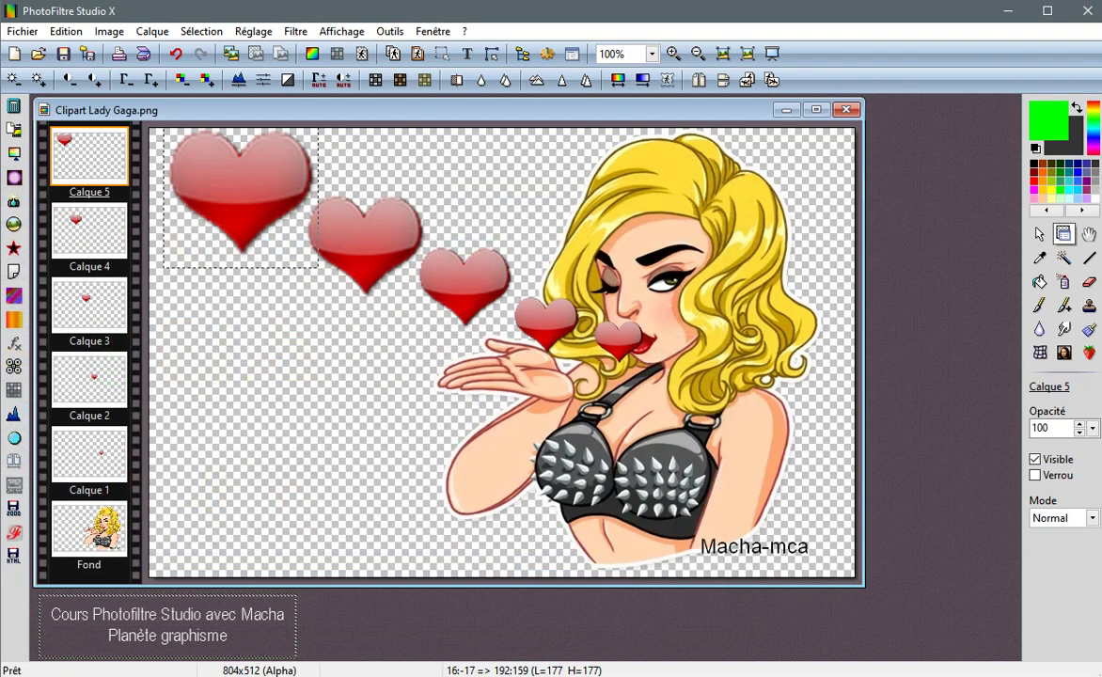